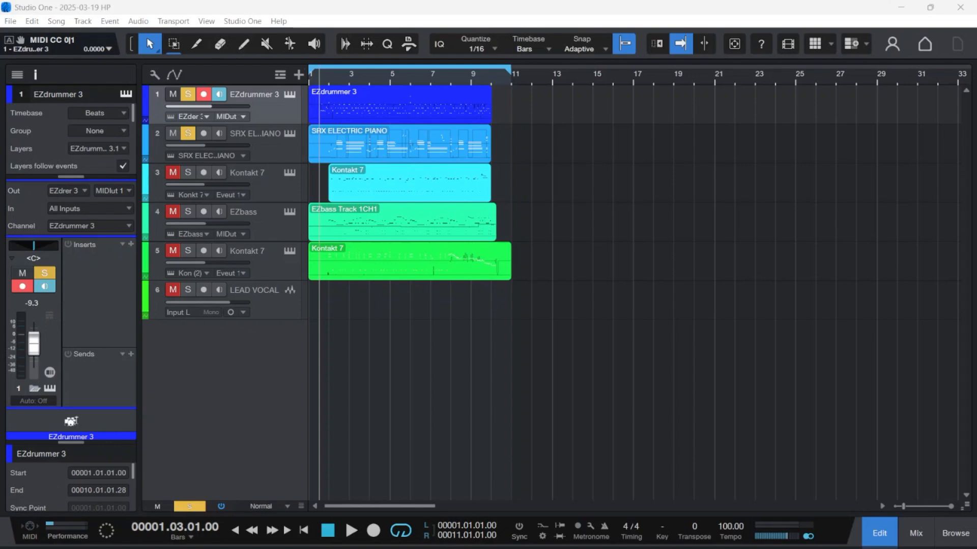
Open the EZdrummer 3 instrument on track 1 and reposition its window to keep the upper tracks accessible
{"action": "left_click", "coordinate": [289, 95]}
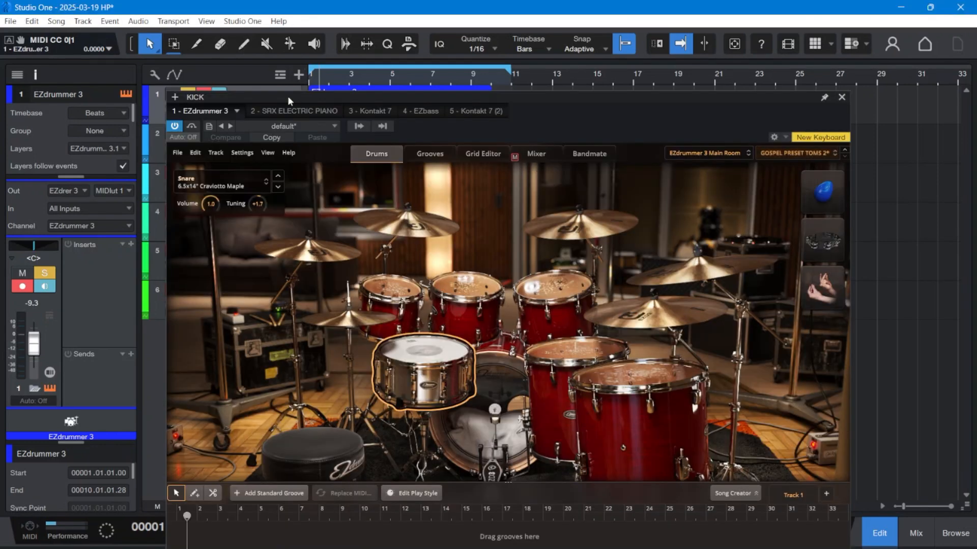
{"action": "left_click_drag", "start_coordinate": [499, 94], "coordinate": [499, 29]}
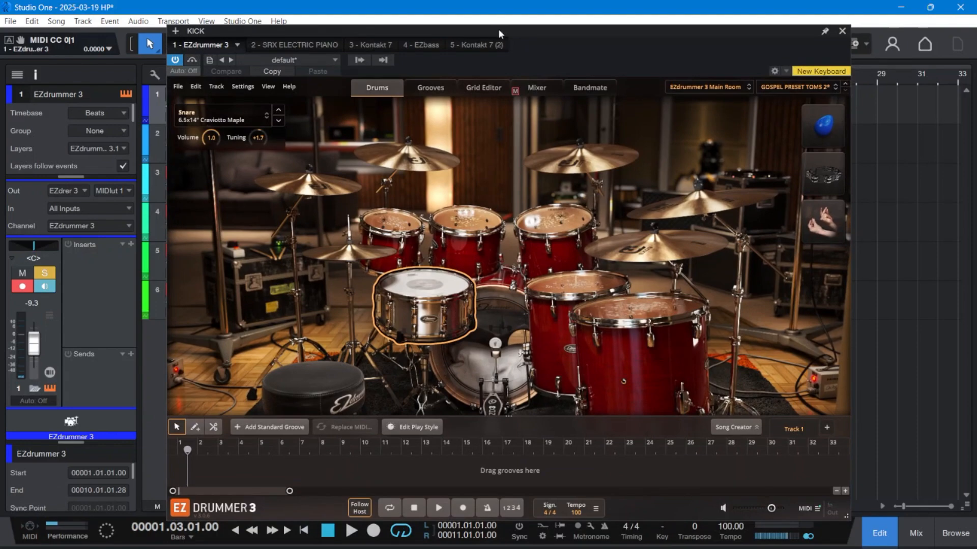
{"action": "left_click_drag", "start_coordinate": [498, 28], "coordinate": [544, 140]}
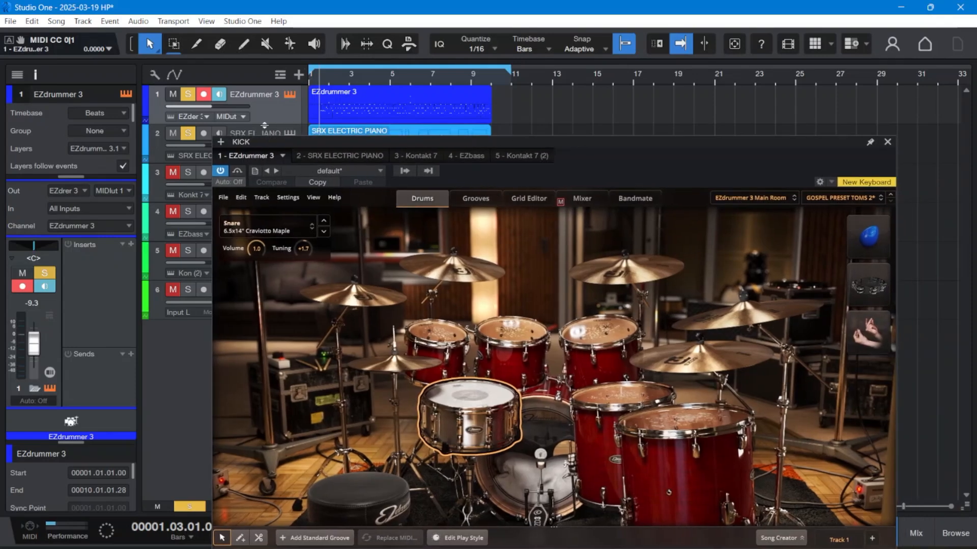
Turn off solo on the SRX electric piano track and play back the EZdrummer 3 drum track alone
{"action": "left_click", "coordinate": [188, 134]}
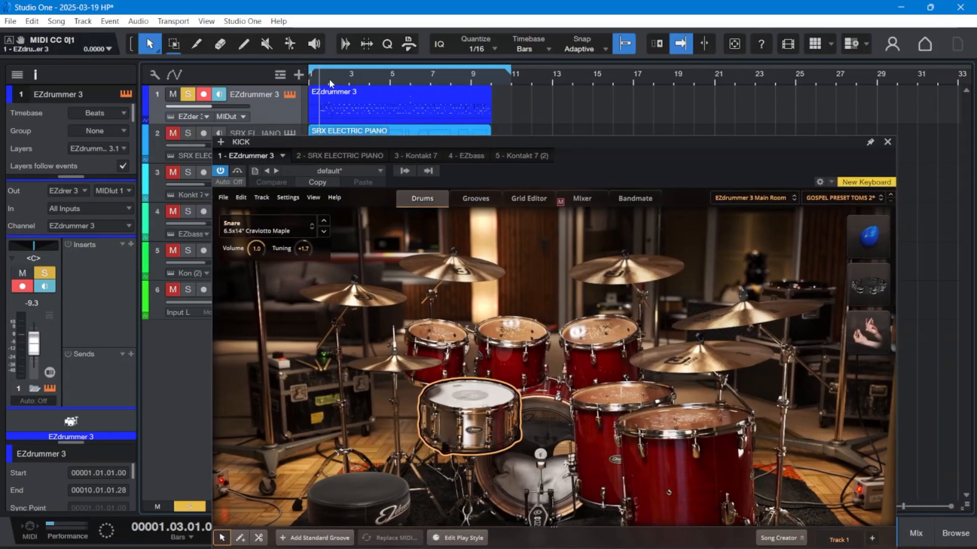
{"action": "key", "text": "space"}
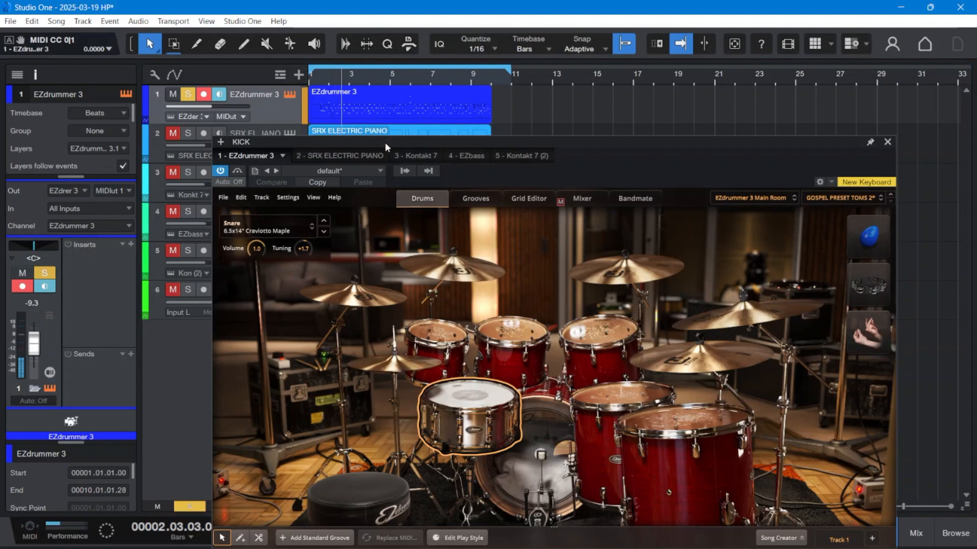
{"action": "left_click_drag", "start_coordinate": [385, 142], "coordinate": [338, 133]}
{"action": "left_click_drag", "start_coordinate": [218, 129], "coordinate": [217, 143]}
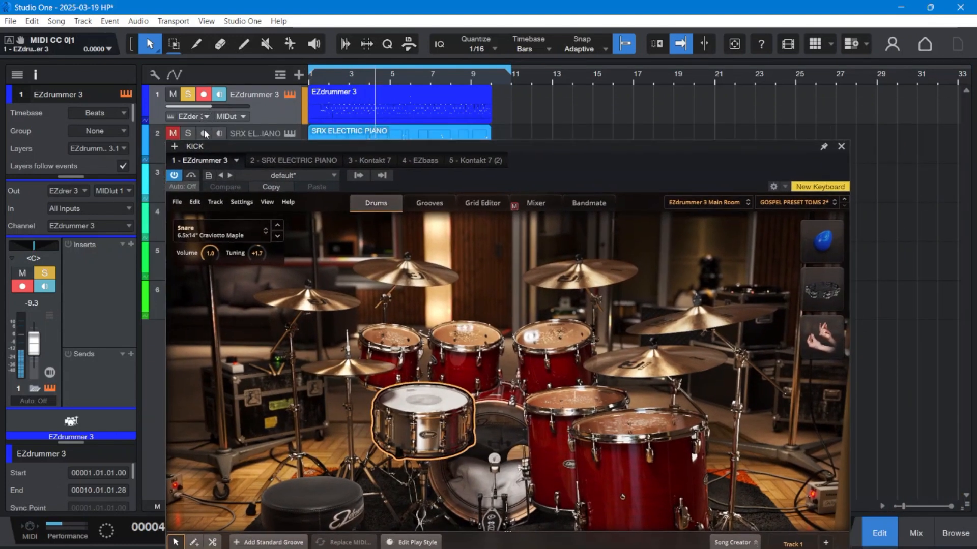
Bring the SRX electric piano and the Kontakt 7 part on track 3 into playback by soloing both tracks
{"action": "left_click", "coordinate": [204, 133]}
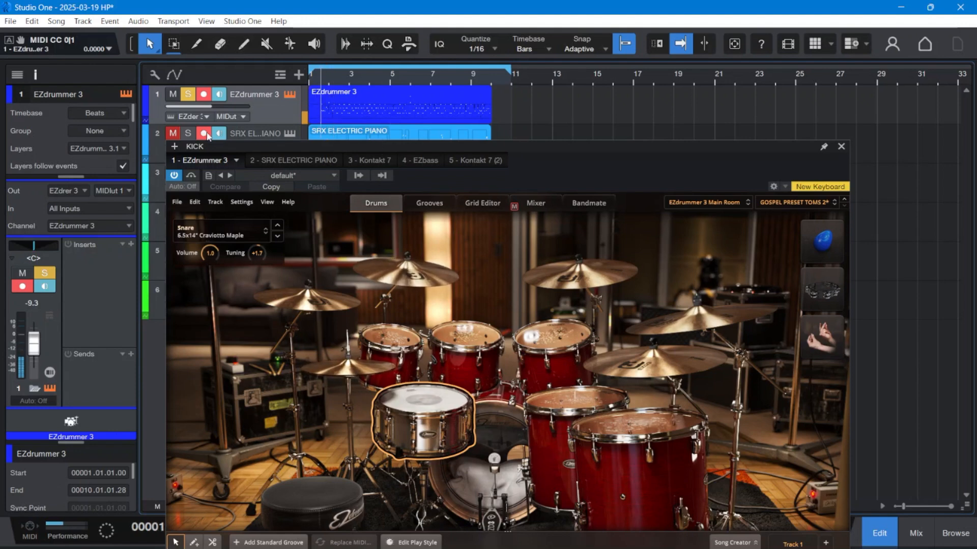
{"action": "left_click", "coordinate": [204, 133]}
{"action": "left_click", "coordinate": [187, 133]}
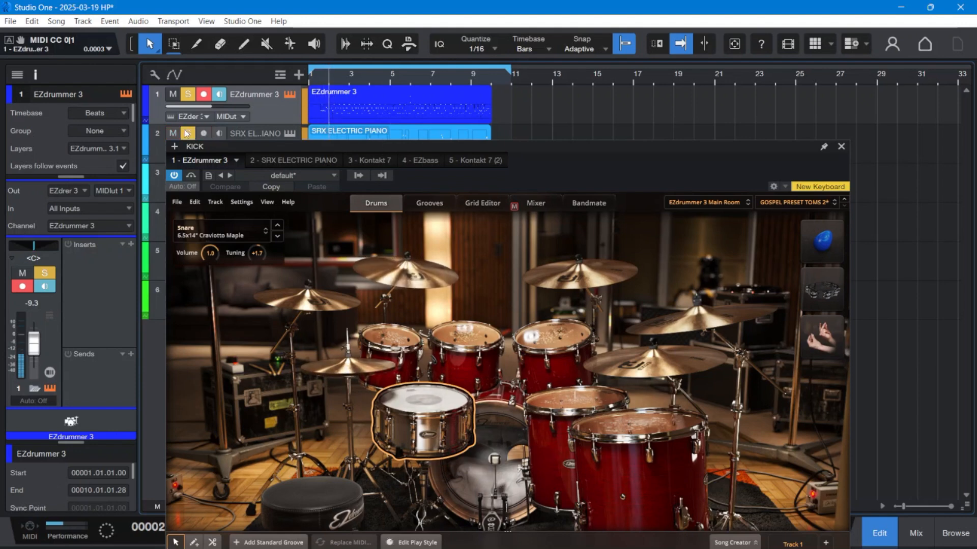
{"action": "left_click_drag", "start_coordinate": [238, 147], "coordinate": [198, 194]}
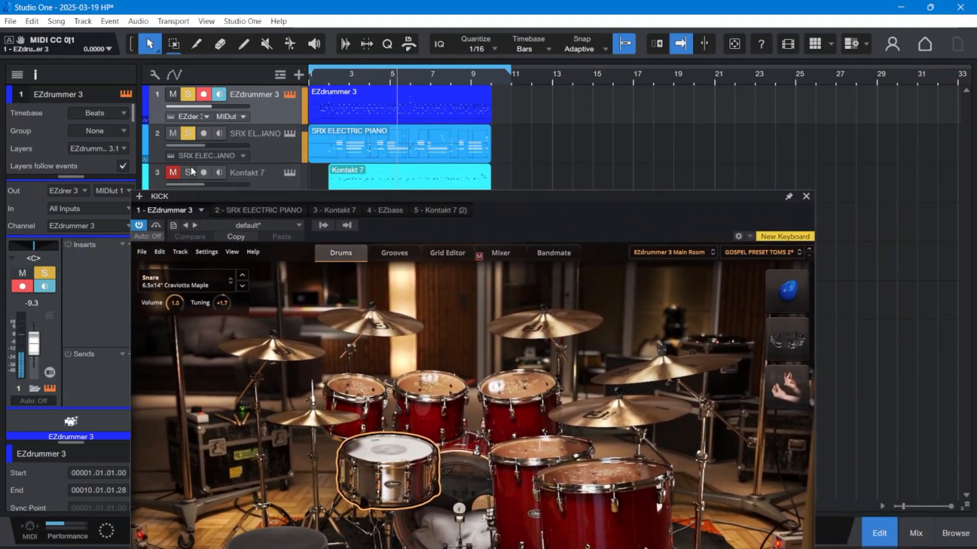
{"action": "left_click", "coordinate": [188, 173]}
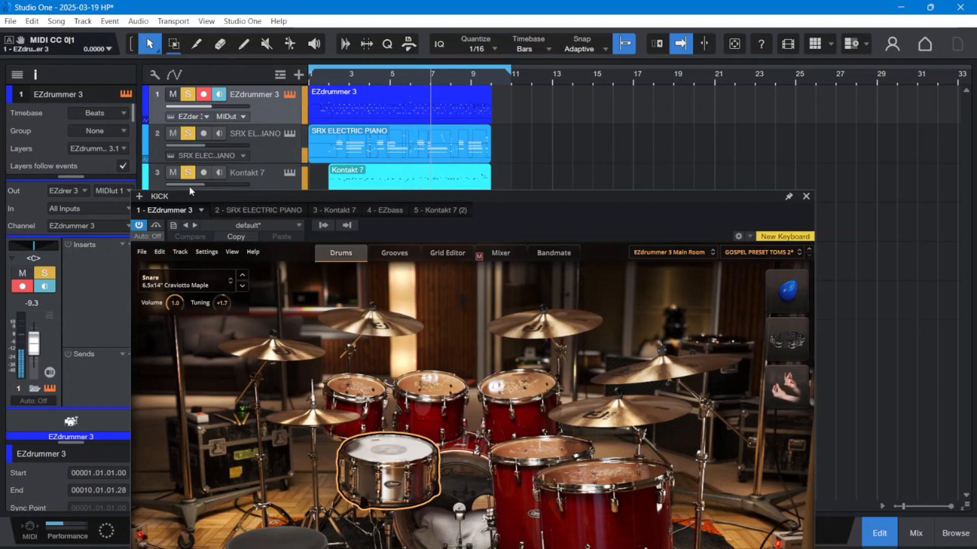
{"action": "left_click_drag", "start_coordinate": [208, 194], "coordinate": [249, 97]}
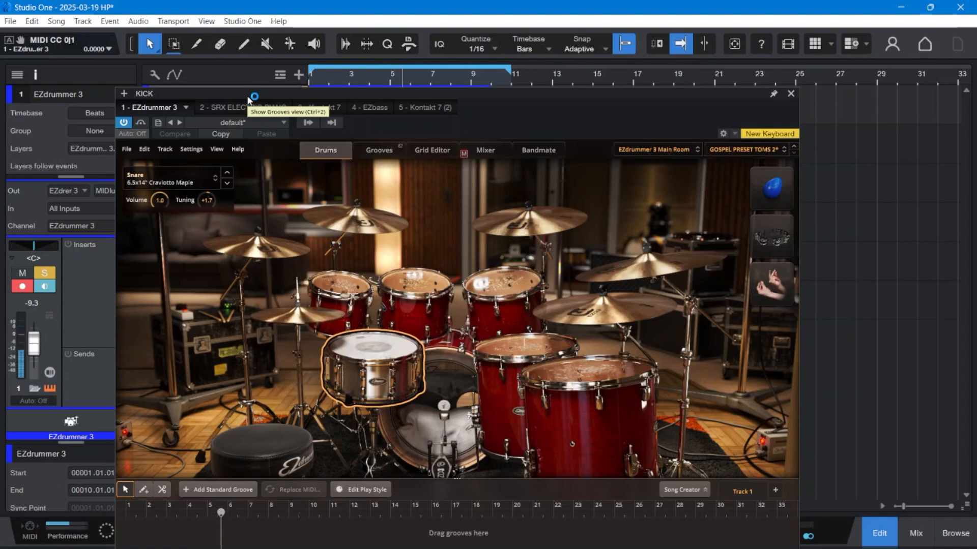
Close the EZdrummer 3 instrument window to return to the full arrangement
{"action": "left_click_drag", "start_coordinate": [248, 97], "coordinate": [251, 87]}
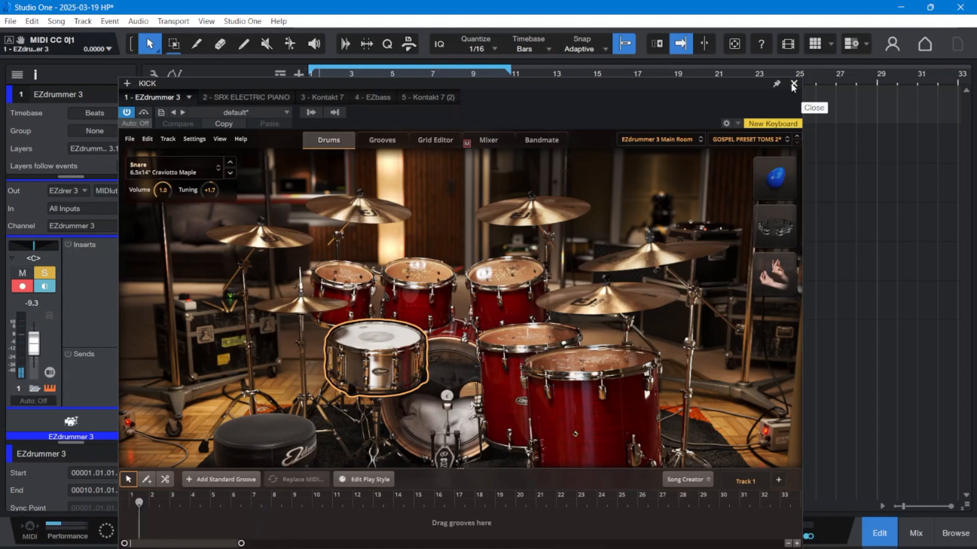
{"action": "left_click_drag", "start_coordinate": [689, 84], "coordinate": [716, 64]}
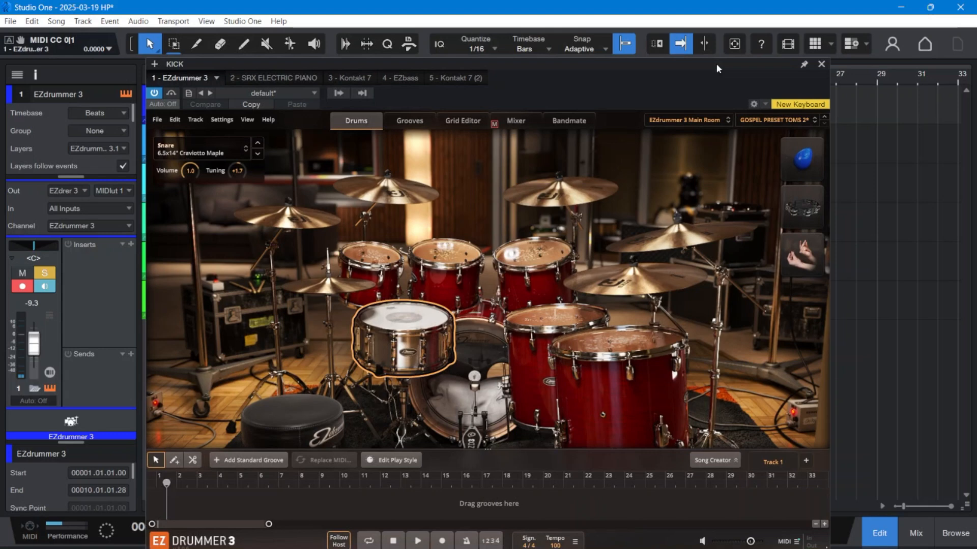
{"action": "left_click", "coordinate": [822, 64]}
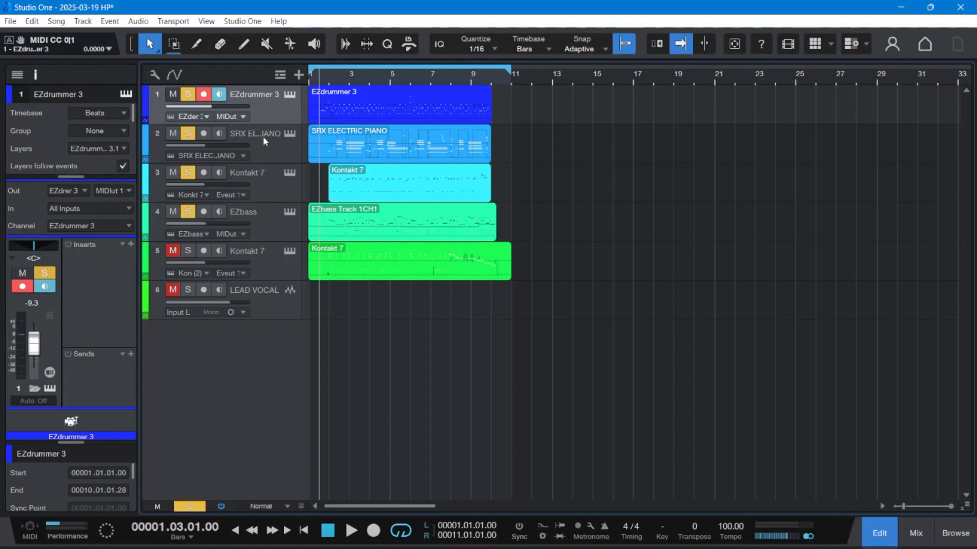
Open the EZbass instrument on track 4 to view its bass and preset, and close it again
{"action": "left_click", "coordinate": [243, 214]}
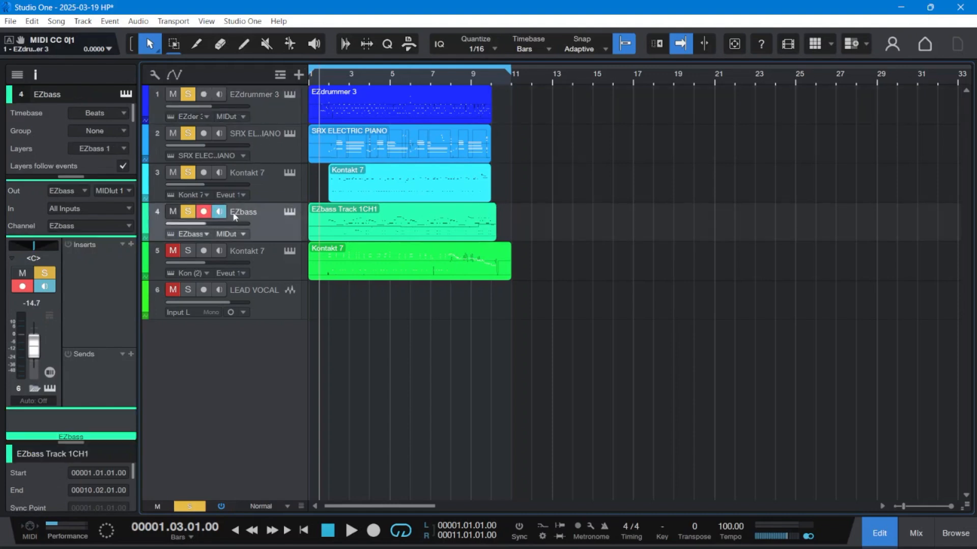
{"action": "left_click", "coordinate": [291, 212]}
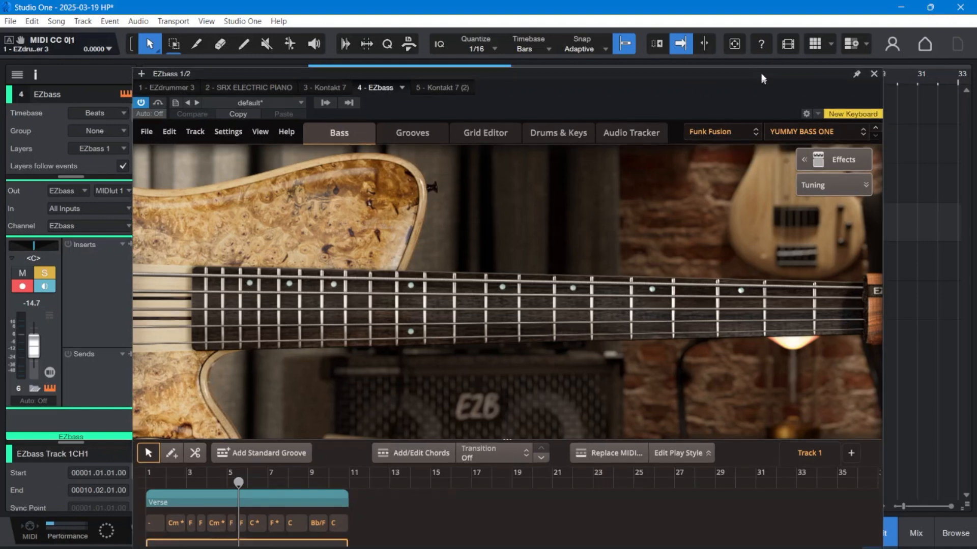
{"action": "left_click_drag", "start_coordinate": [760, 87], "coordinate": [758, 38]}
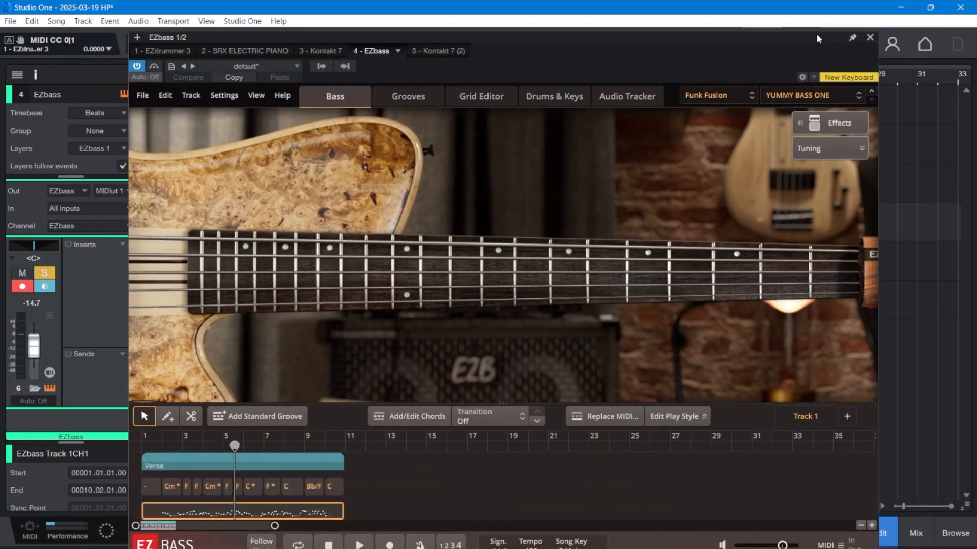
{"action": "left_click_drag", "start_coordinate": [816, 34], "coordinate": [822, 43]}
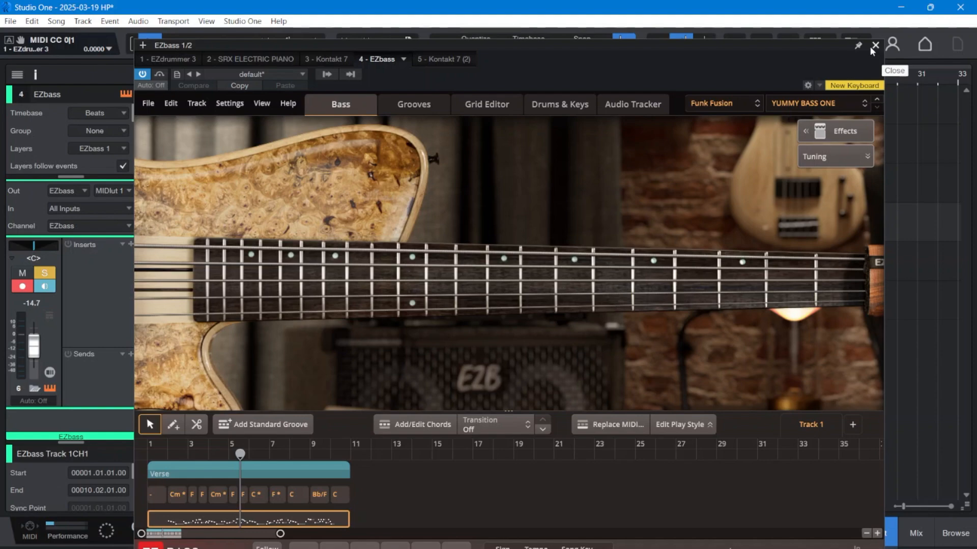
{"action": "left_click", "coordinate": [874, 47]}
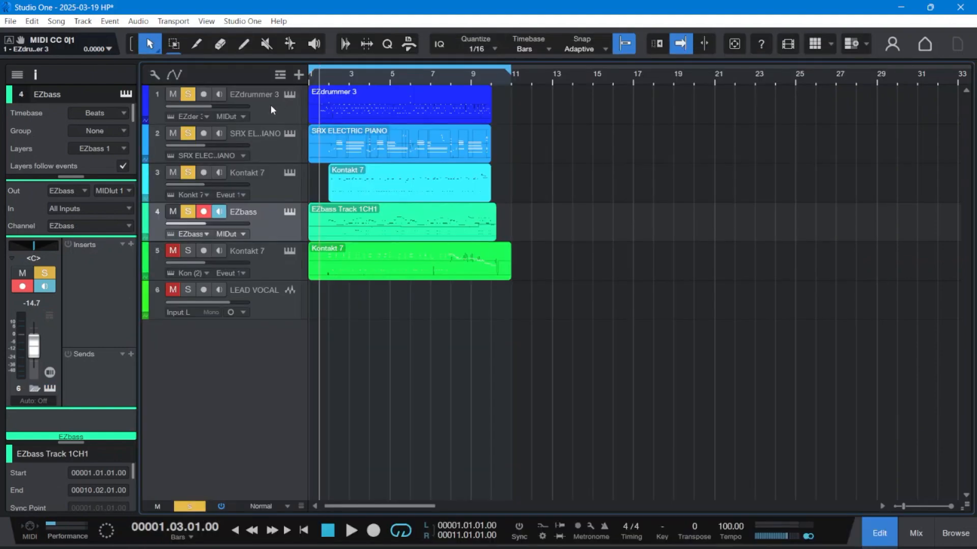
Bring up the console with the EZdrummer 3 window over it and clear the solos from the Main channel
{"action": "left_click", "coordinate": [286, 94]}
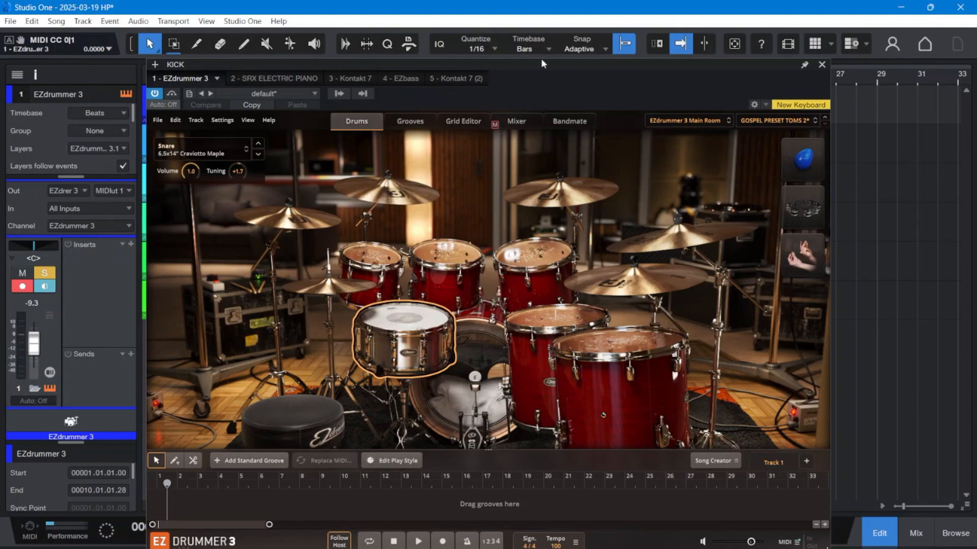
{"action": "key", "text": "F3"}
{"action": "left_click_drag", "start_coordinate": [513, 69], "coordinate": [976, 38]}
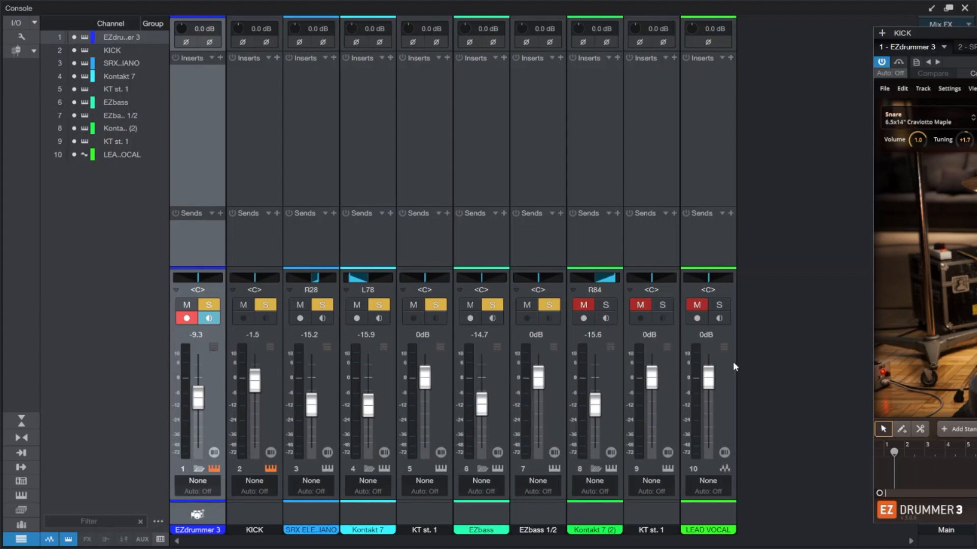
{"action": "left_click_drag", "start_coordinate": [949, 37], "coordinate": [249, 27]}
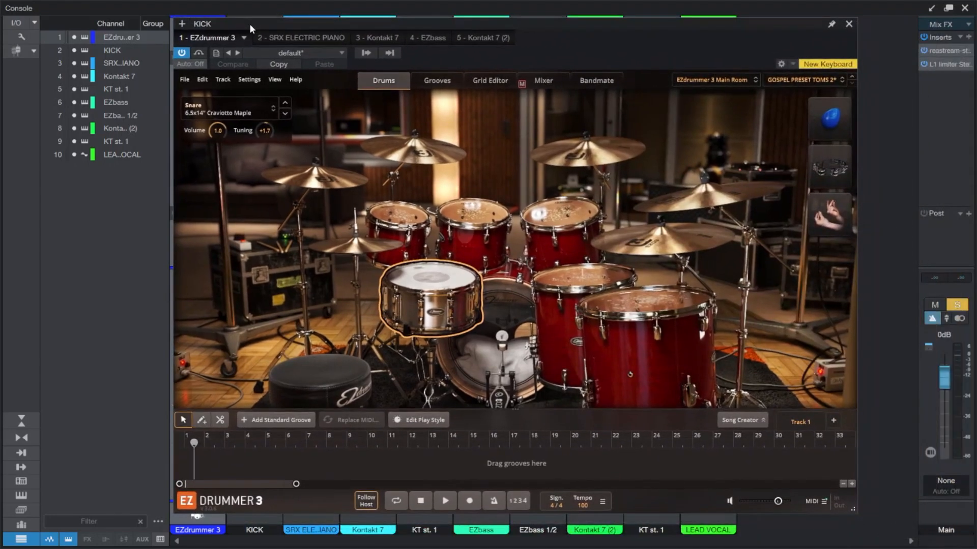
{"action": "left_click", "coordinate": [950, 307]}
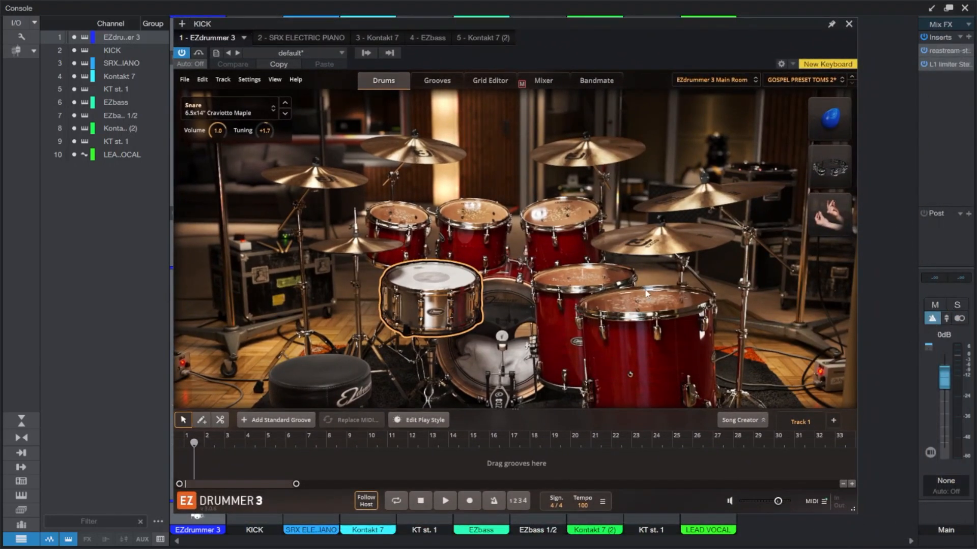
In EZdrummer 3's mixer, route Snare Top and Snare Bottom to Out 3/4 and Hi-Hat to Out 5/6
{"action": "left_click", "coordinate": [543, 81]}
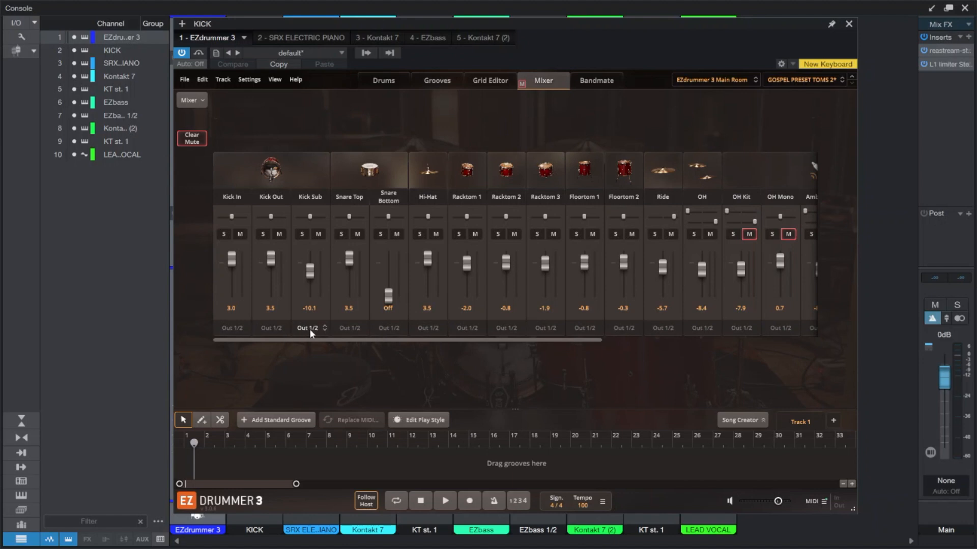
{"action": "left_click", "coordinate": [356, 328]}
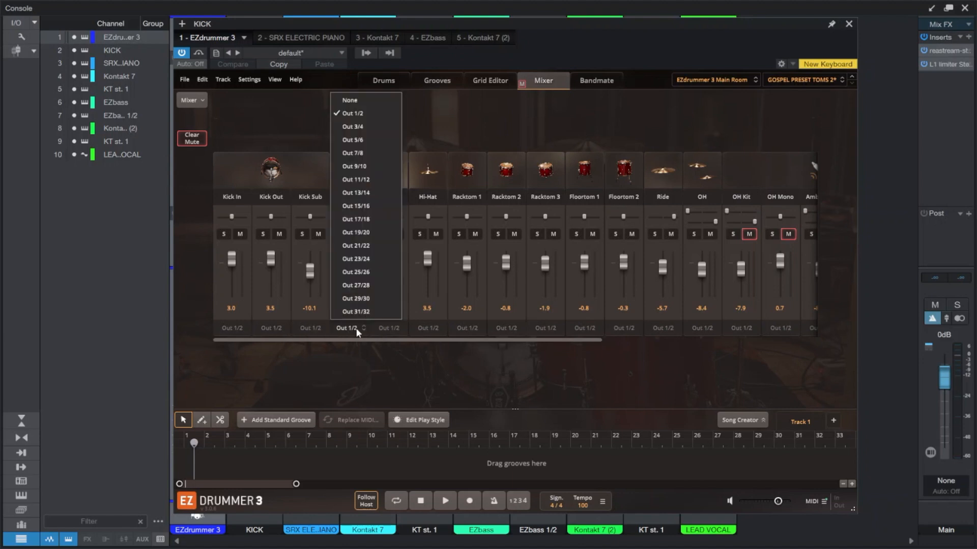
{"action": "left_click", "coordinate": [366, 130]}
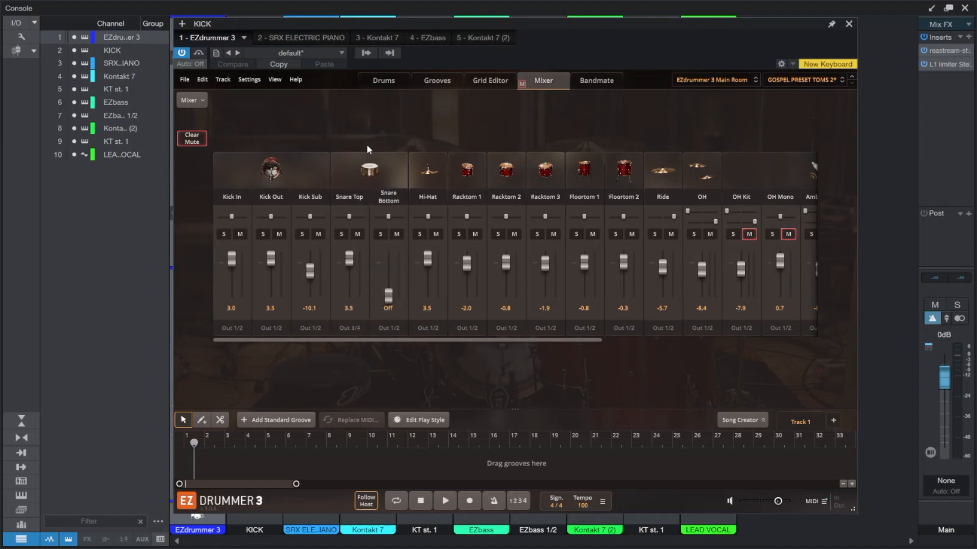
{"action": "left_click", "coordinate": [390, 328]}
{"action": "left_click", "coordinate": [390, 129]}
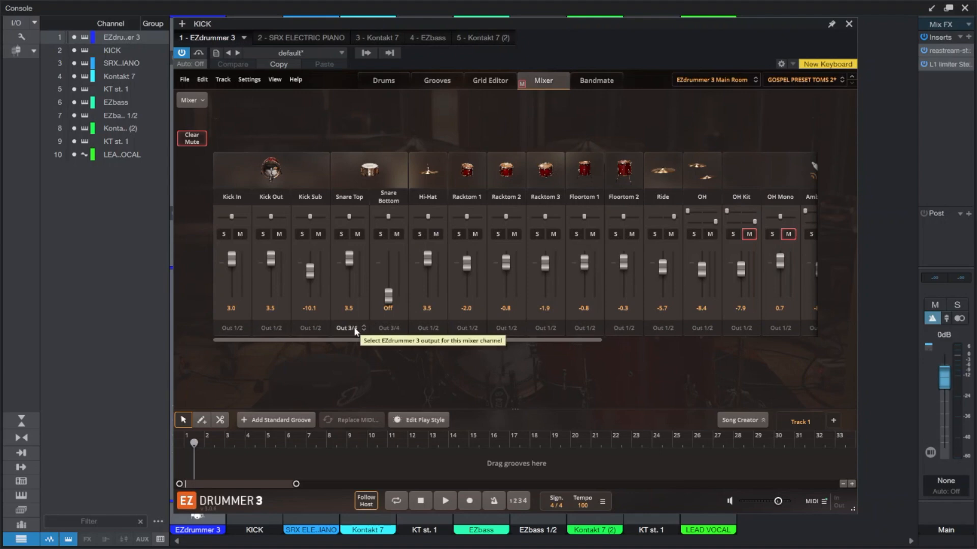
{"action": "left_click", "coordinate": [425, 328]}
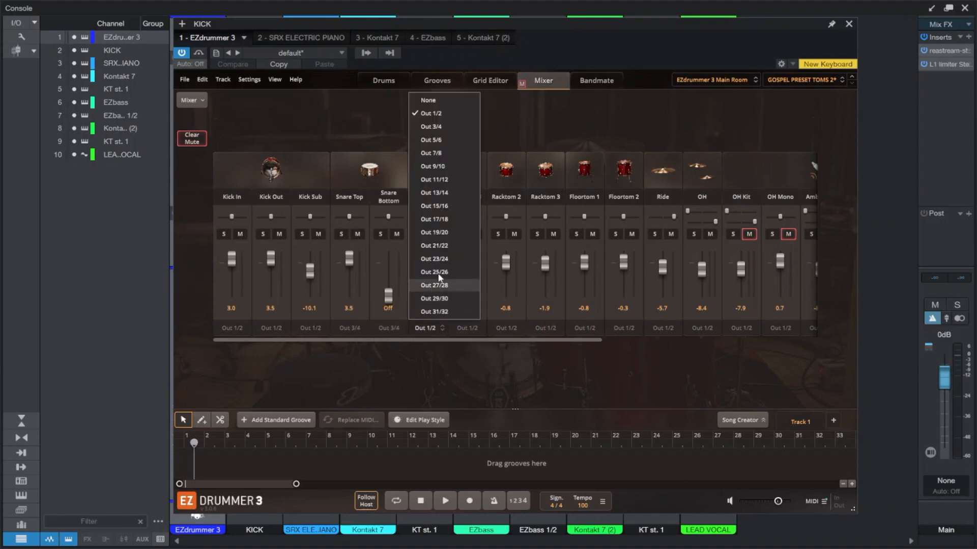
{"action": "left_click", "coordinate": [430, 140]}
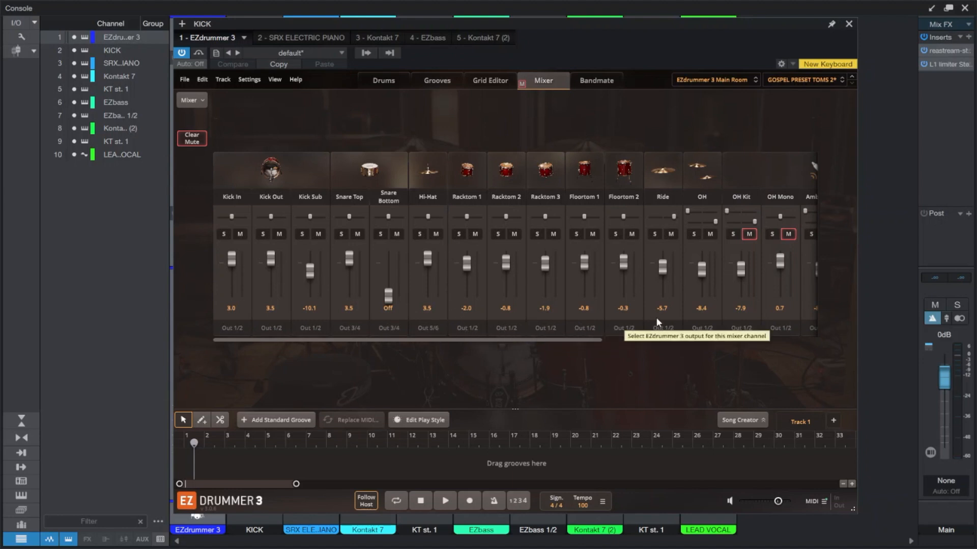
Route Racktom 1 to Out 7/8, Racktom 2 to Out 9/10 and Racktom 3 to Out 11/12
{"action": "left_click", "coordinate": [468, 328]}
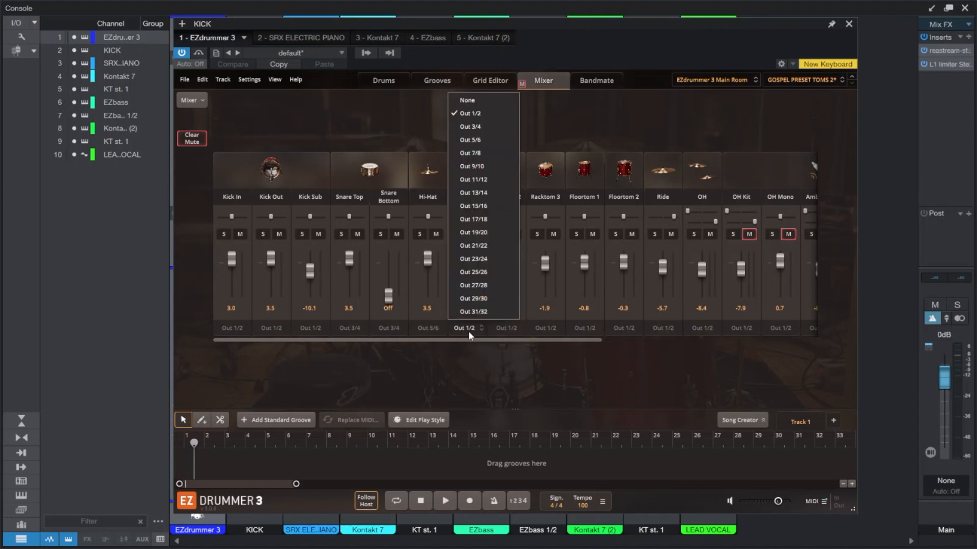
{"action": "left_click", "coordinate": [482, 152]}
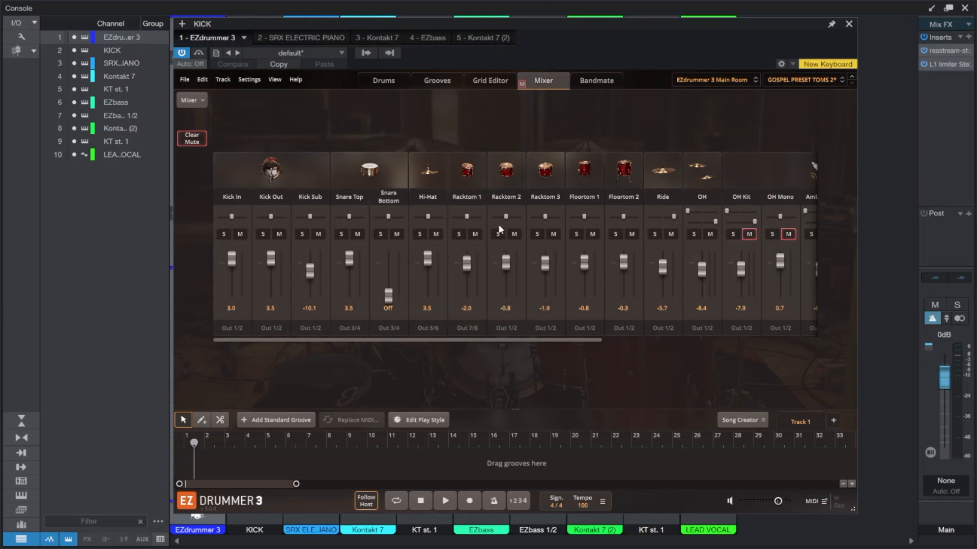
{"action": "left_click", "coordinate": [511, 326]}
{"action": "left_click", "coordinate": [508, 166]}
{"action": "left_click", "coordinate": [543, 328]}
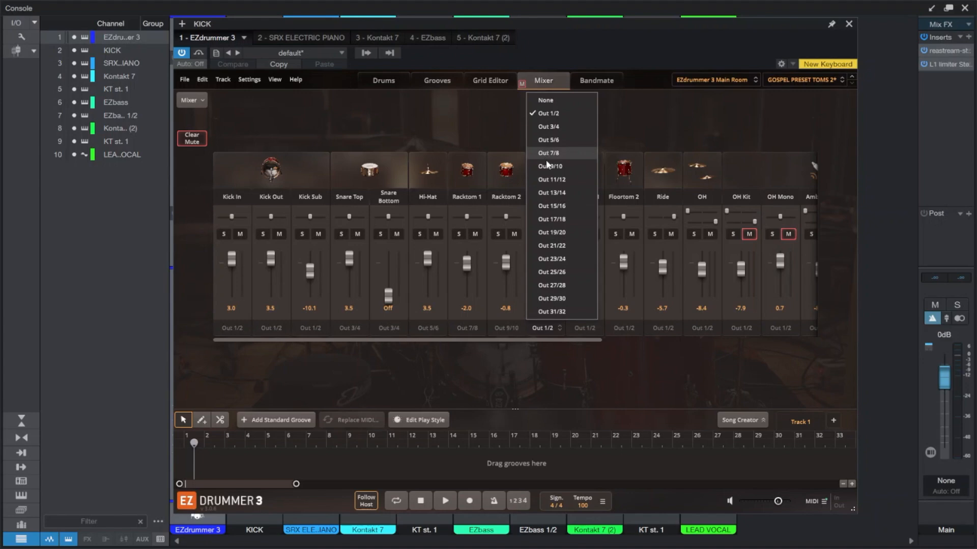
{"action": "left_click", "coordinate": [552, 180]}
Route Floortom 1 to Out 13/14 and Floortom 2 to Out 15/16
{"action": "left_click", "coordinate": [577, 327]}
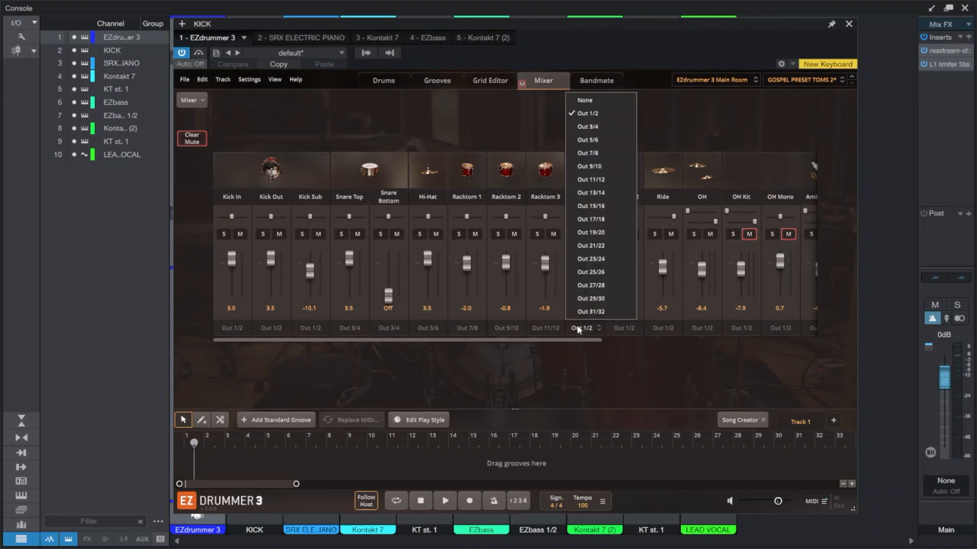
{"action": "left_click", "coordinate": [625, 192]}
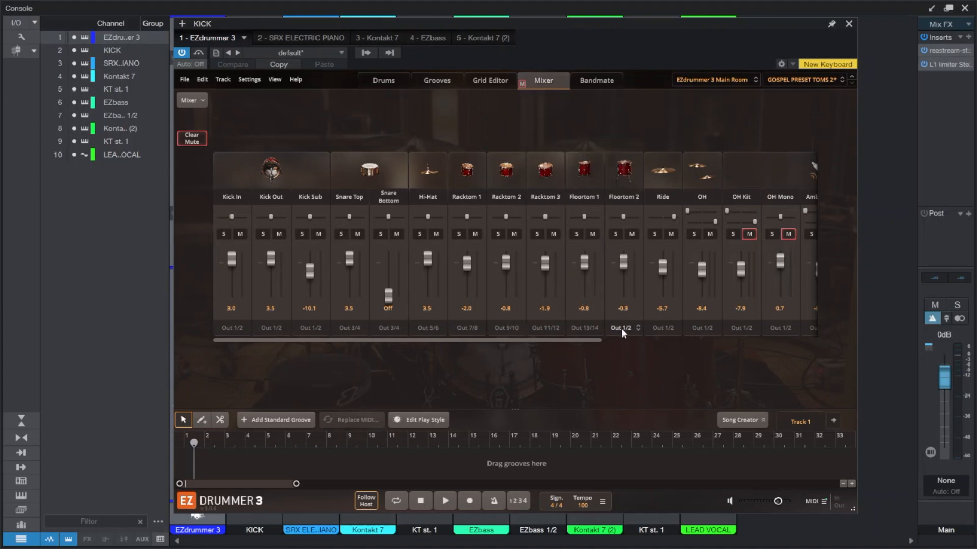
{"action": "left_click", "coordinate": [622, 329]}
{"action": "left_click", "coordinate": [628, 207]}
Route the Ride and OH channels to Out 17/18 in EZdrummer 3's mixer
{"action": "left_click", "coordinate": [664, 329]}
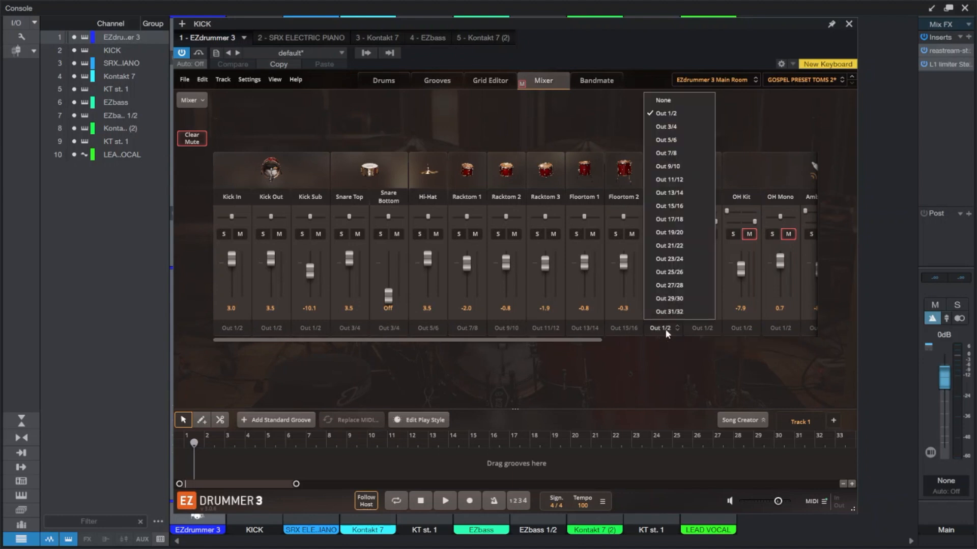
{"action": "left_click", "coordinate": [679, 221]}
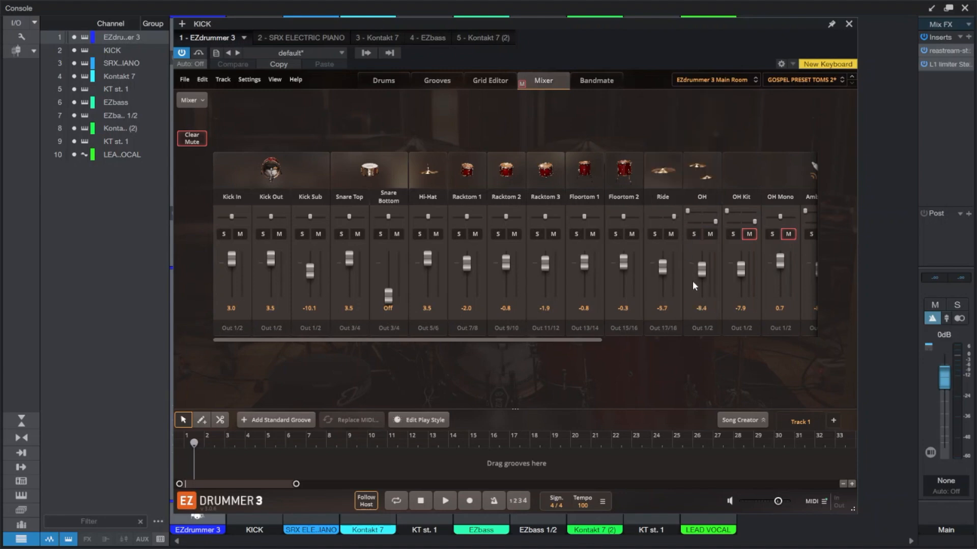
{"action": "left_click", "coordinate": [709, 331]}
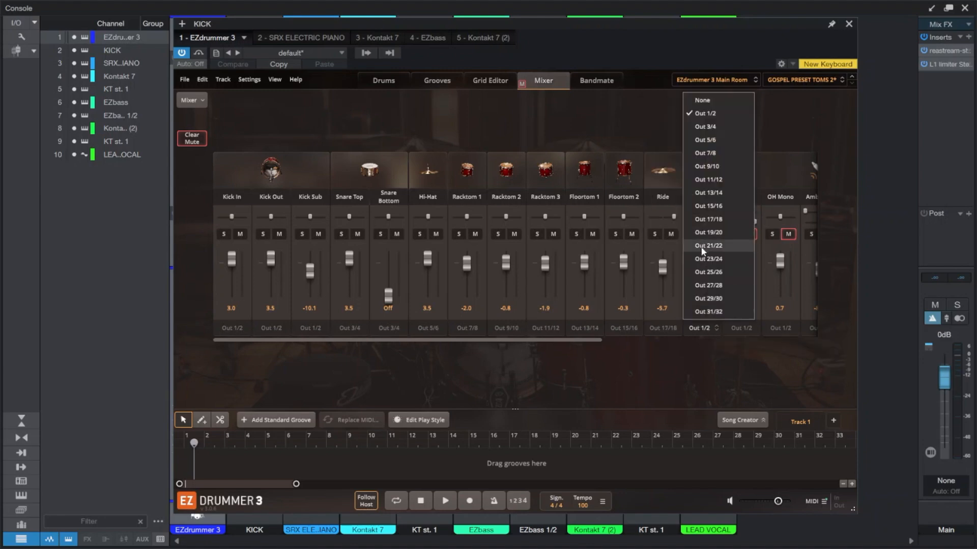
{"action": "left_click", "coordinate": [705, 219]}
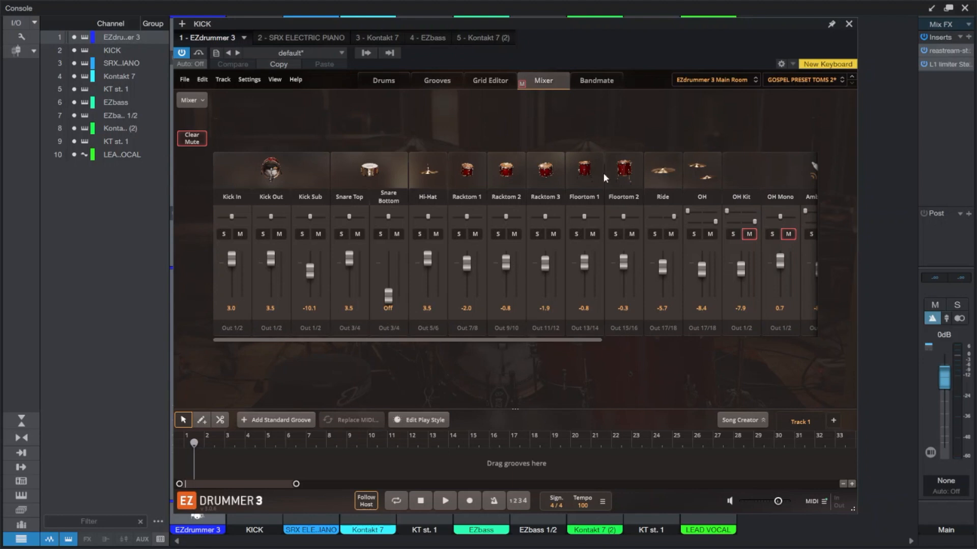
Audition the three racktoms, Floortom 1 and the kick from EZdrummer 3's mixer
{"action": "left_click", "coordinate": [470, 172]}
{"action": "left_click", "coordinate": [507, 171]}
{"action": "left_click", "coordinate": [547, 170]}
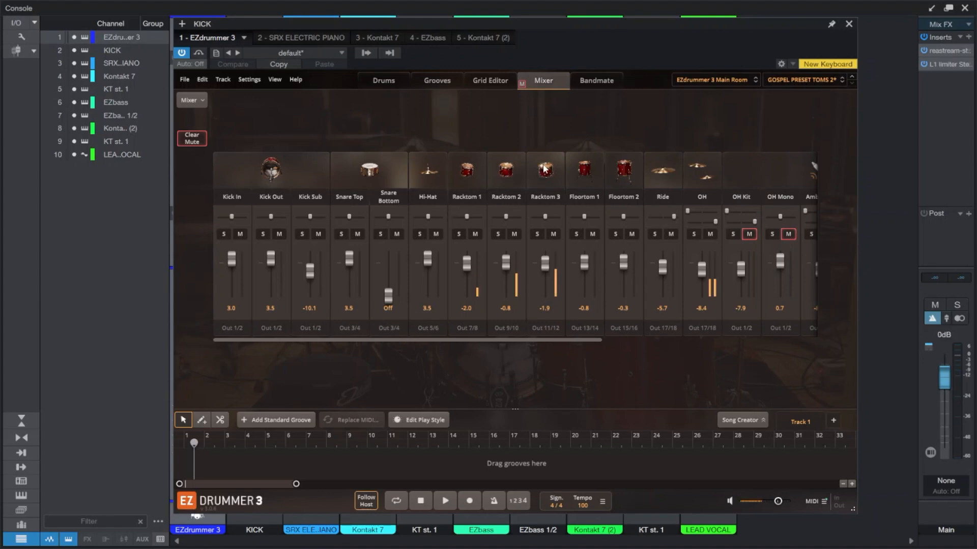
{"action": "left_click", "coordinate": [587, 173]}
{"action": "left_click", "coordinate": [271, 173]}
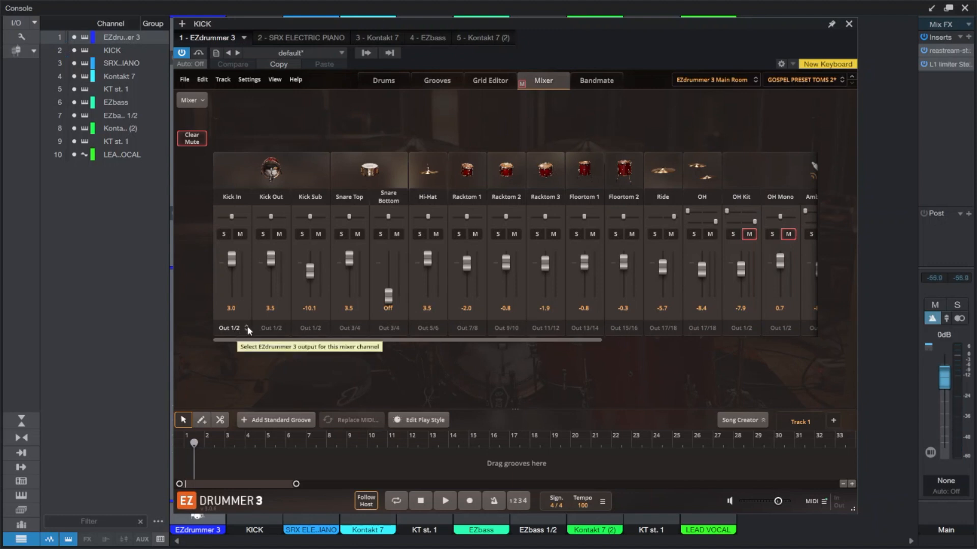
Look through the instrument's list of outputs, and move the EZdrummer 3 window aside to view the console channels
{"action": "left_click", "coordinate": [362, 54]}
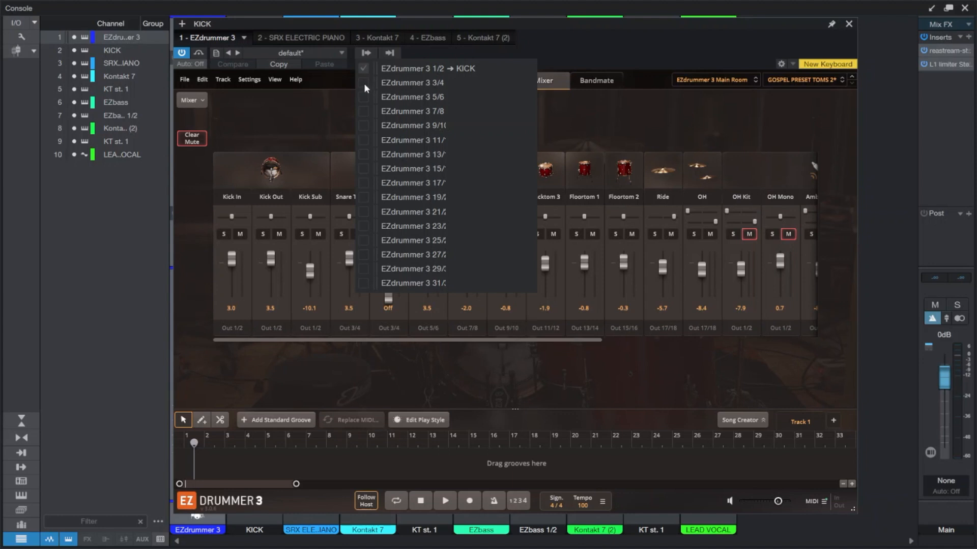
{"action": "left_click", "coordinate": [879, 401]}
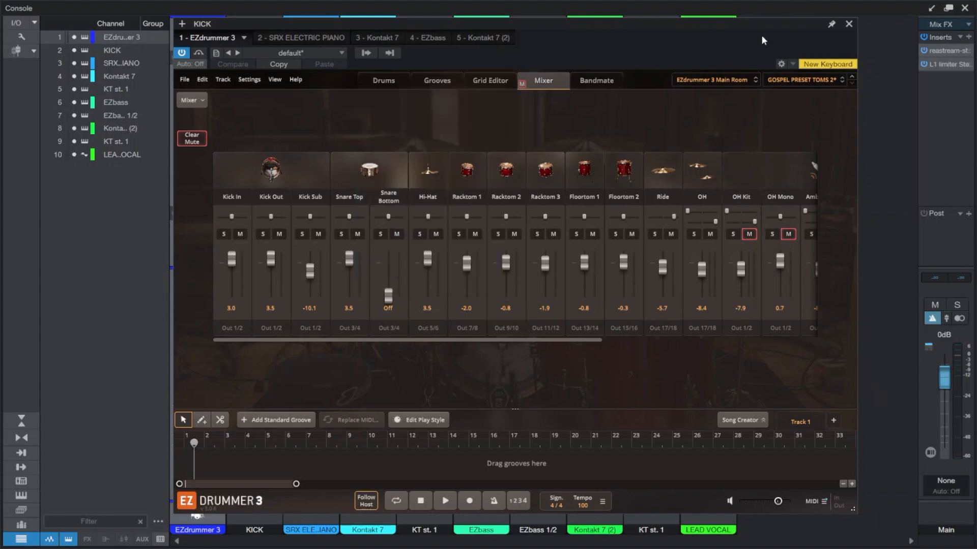
{"action": "left_click_drag", "start_coordinate": [758, 25], "coordinate": [976, 17]}
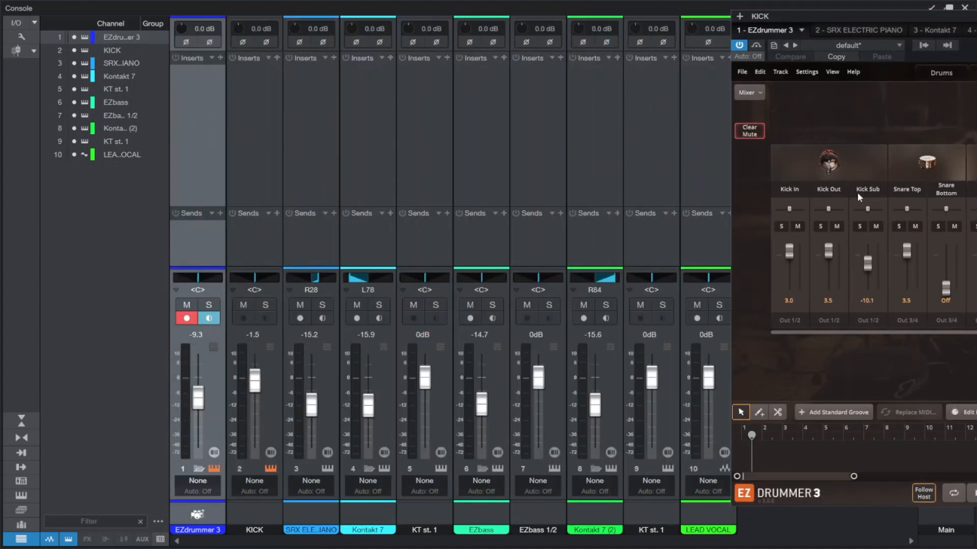
{"action": "left_click_drag", "start_coordinate": [915, 16], "coordinate": [299, 61]}
Activate EZdrummer 3's outputs 3/4 through 17/18 as console channels and close the instrument window
{"action": "left_click", "coordinate": [310, 90]}
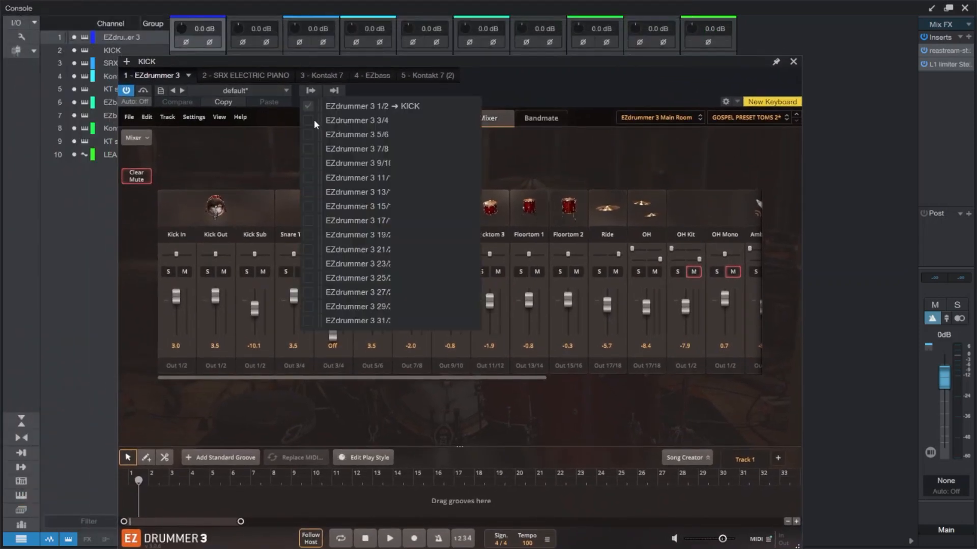
{"action": "left_click", "coordinate": [312, 121]}
{"action": "left_click", "coordinate": [313, 133]}
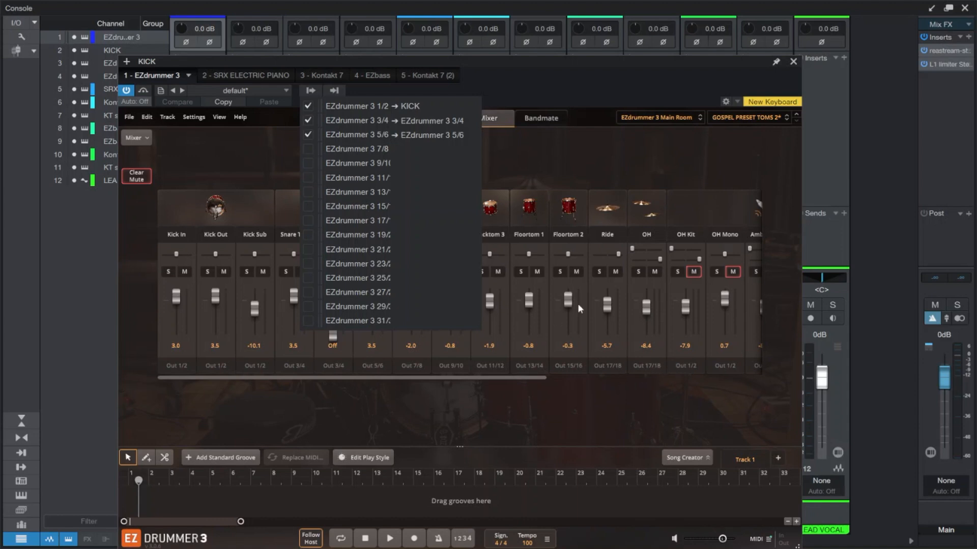
{"action": "left_click", "coordinate": [310, 149]}
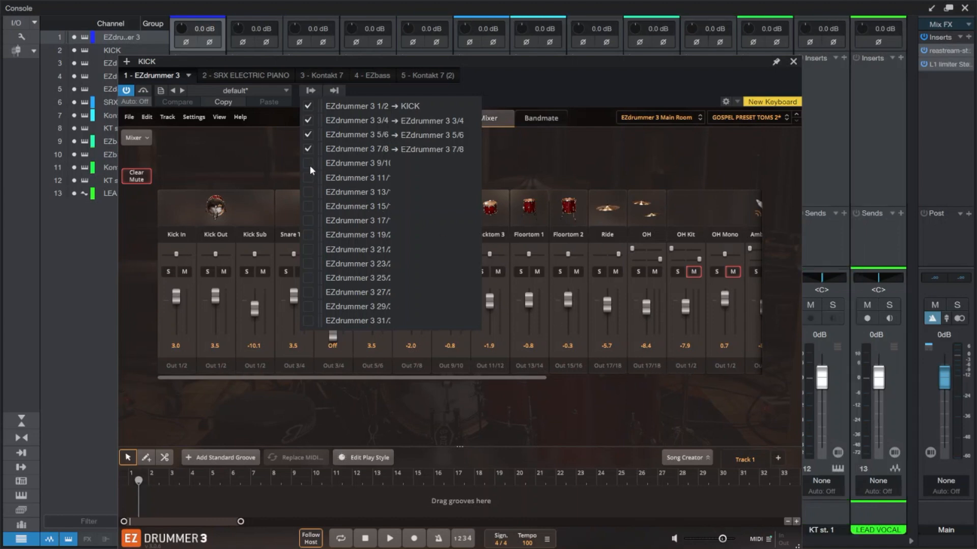
{"action": "left_click", "coordinate": [309, 163]}
{"action": "left_click", "coordinate": [311, 178]}
{"action": "left_click", "coordinate": [310, 192]}
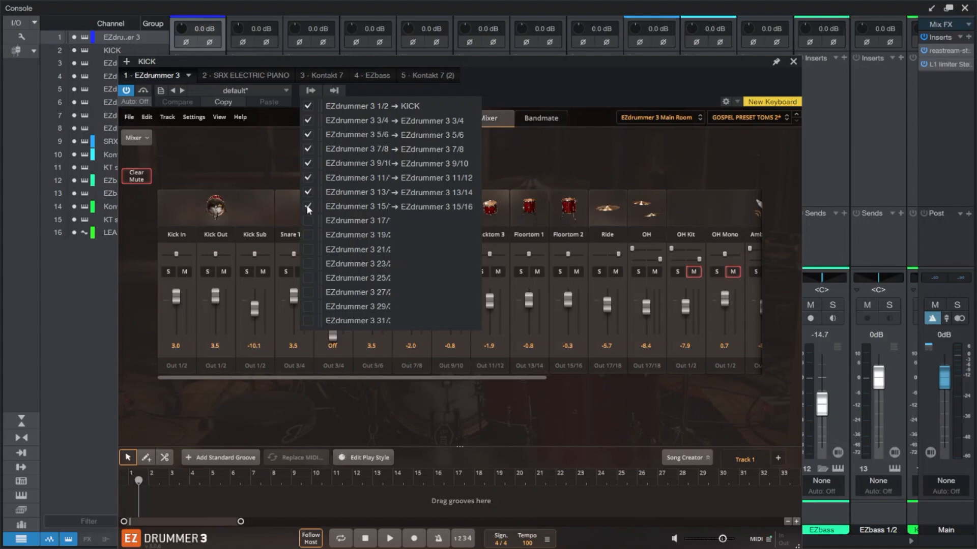
{"action": "left_click", "coordinate": [308, 206]}
{"action": "left_click", "coordinate": [308, 221]}
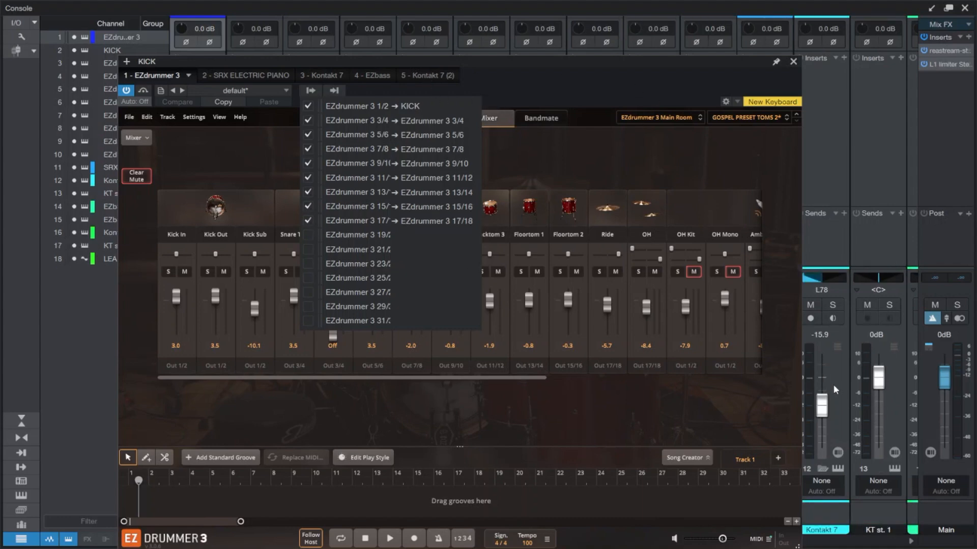
{"action": "left_click", "coordinate": [795, 63]}
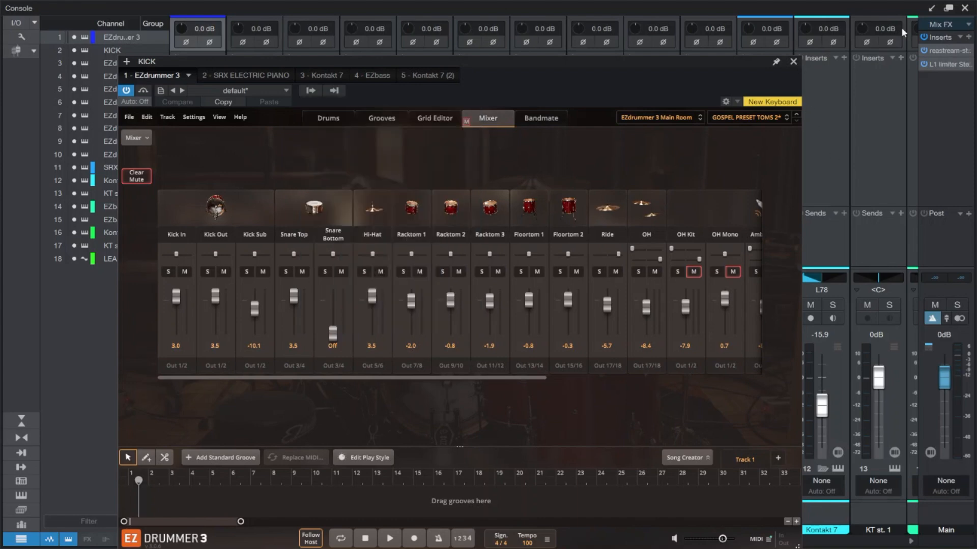
{"action": "left_click", "coordinate": [793, 62]}
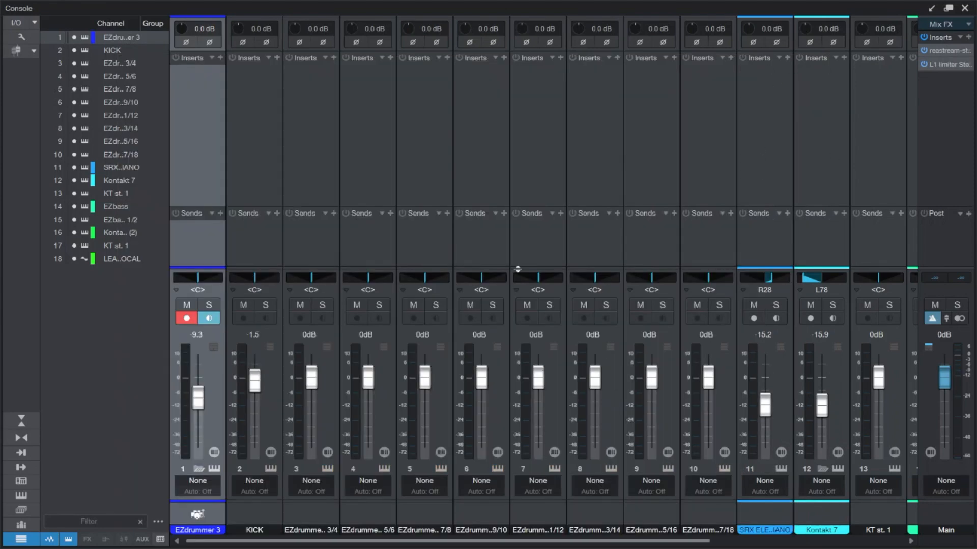
Play the song to check the drum channels' meters and reset the KICK channel's volume to 0dB
{"action": "left_click", "coordinate": [534, 247]}
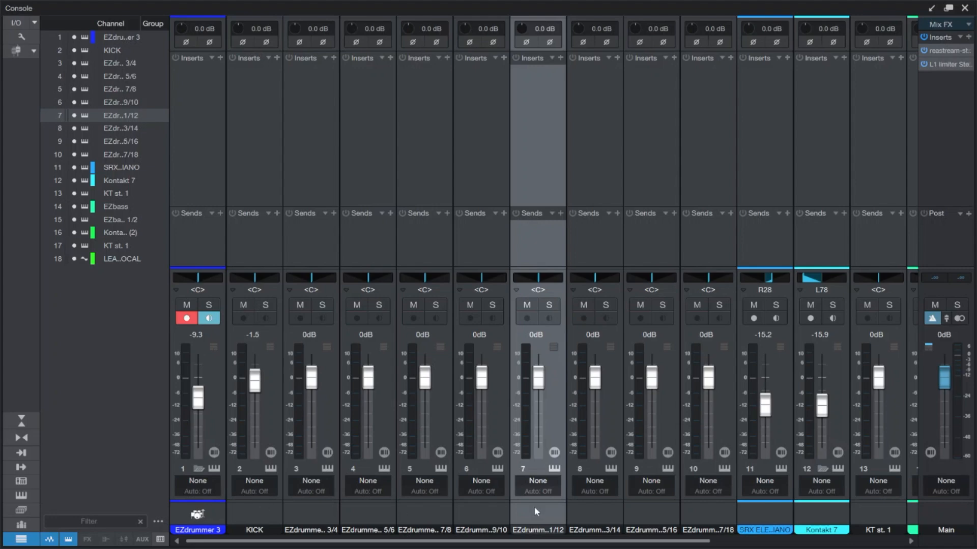
{"action": "key", "text": "space"}
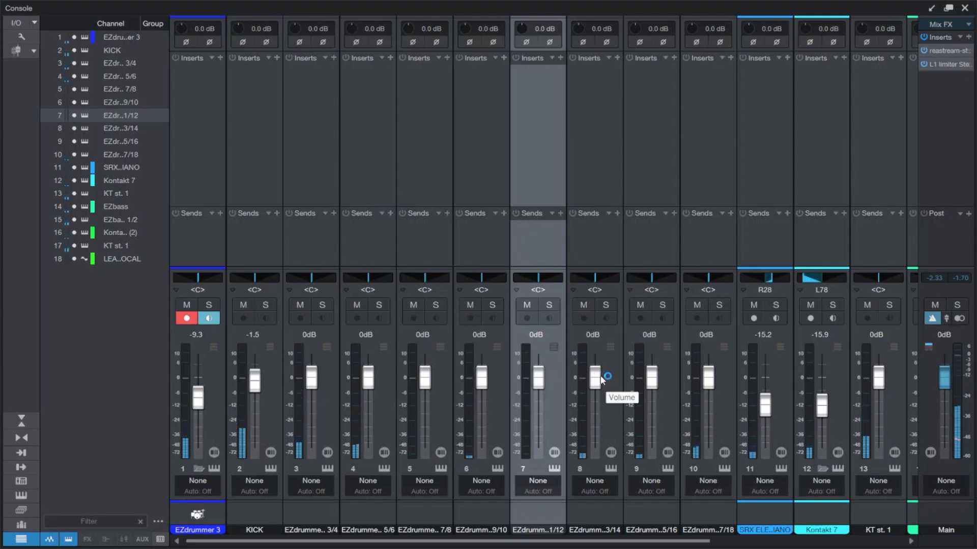
{"action": "left_click", "coordinate": [254, 379], "text": "alt"}
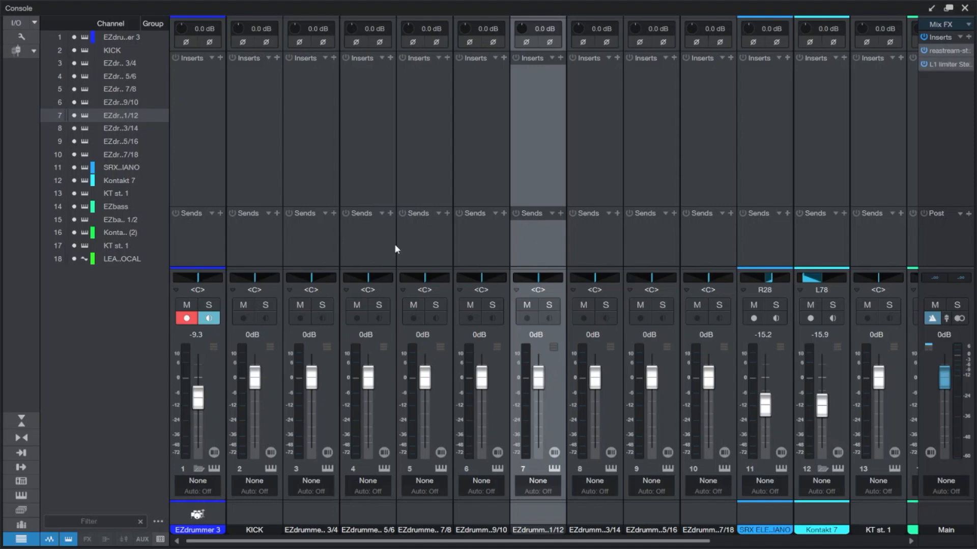
Reopen the EZdrummer 3 window from the 3/4 output channel and place it so the console's channel names stay uncovered
{"action": "left_click", "coordinate": [320, 471]}
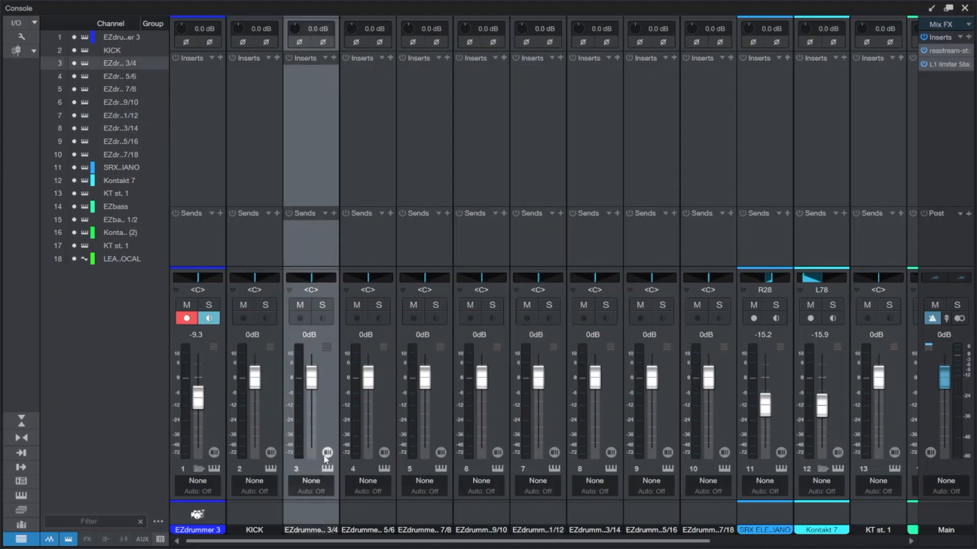
{"action": "left_click", "coordinate": [326, 467]}
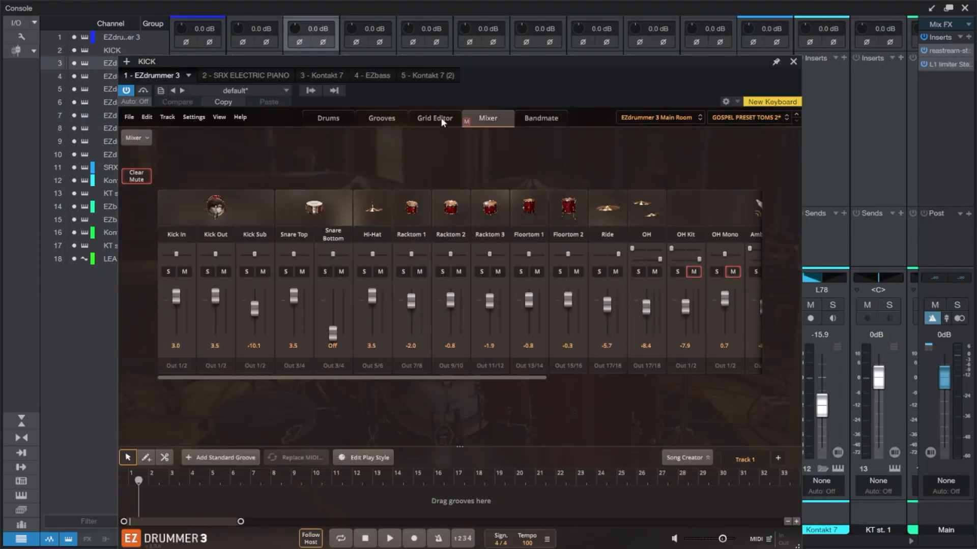
{"action": "left_click_drag", "start_coordinate": [482, 65], "coordinate": [493, 4]}
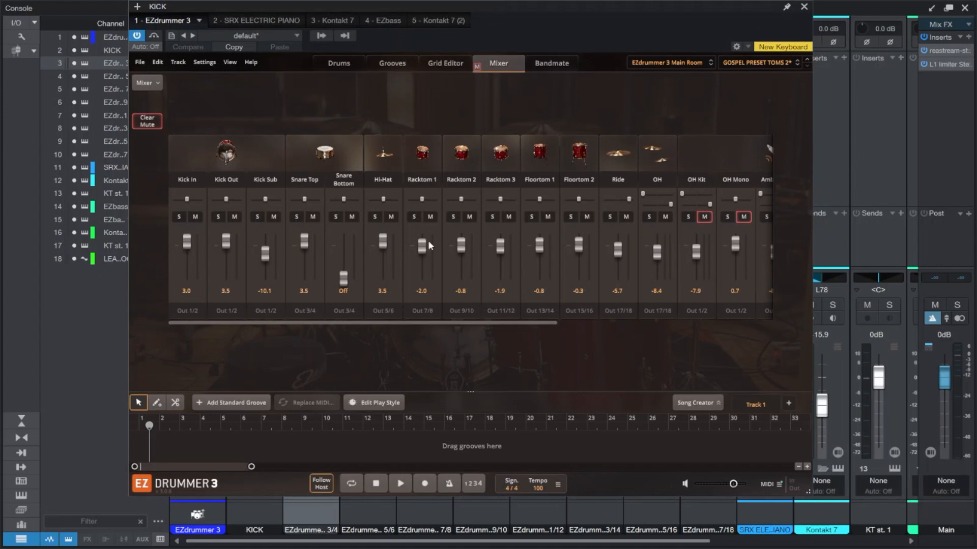
{"action": "double_click", "coordinate": [316, 532]}
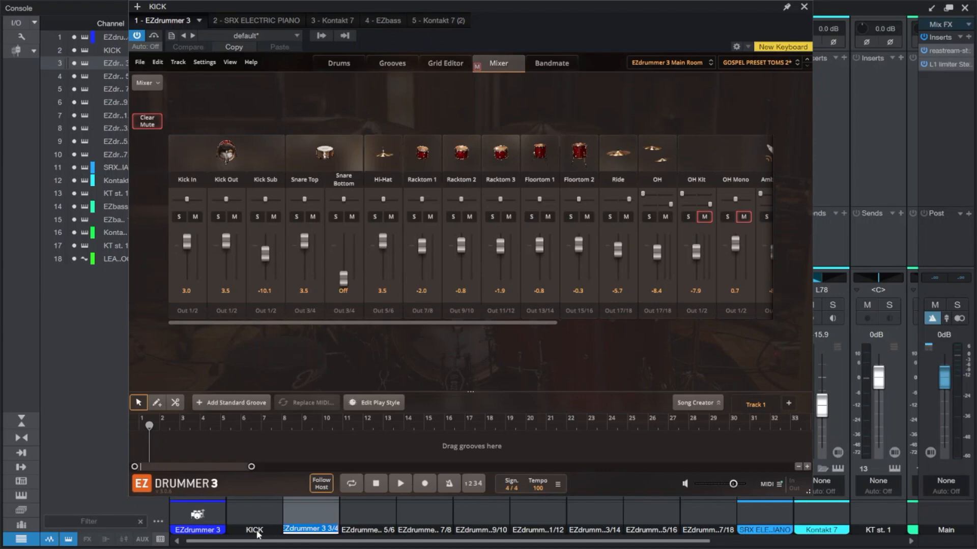
{"action": "left_click", "coordinate": [300, 519]}
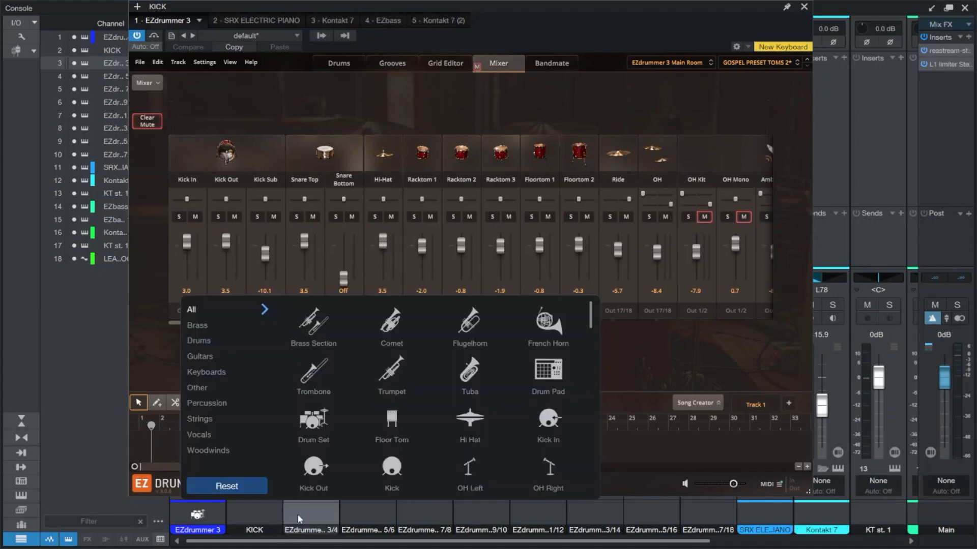
Play the song with the EZdrummer 3 3/4 channel soloed to hear it alone, and clear the solo
{"action": "key", "text": "space"}
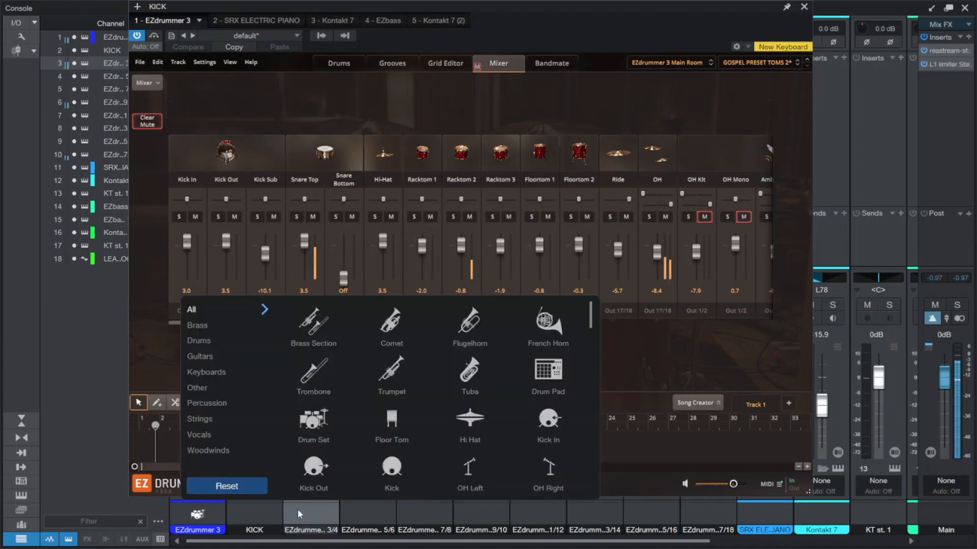
{"action": "left_click", "coordinate": [404, 75]}
{"action": "left_click_drag", "start_coordinate": [482, 11], "coordinate": [891, 87]}
{"action": "left_click", "coordinate": [322, 305]}
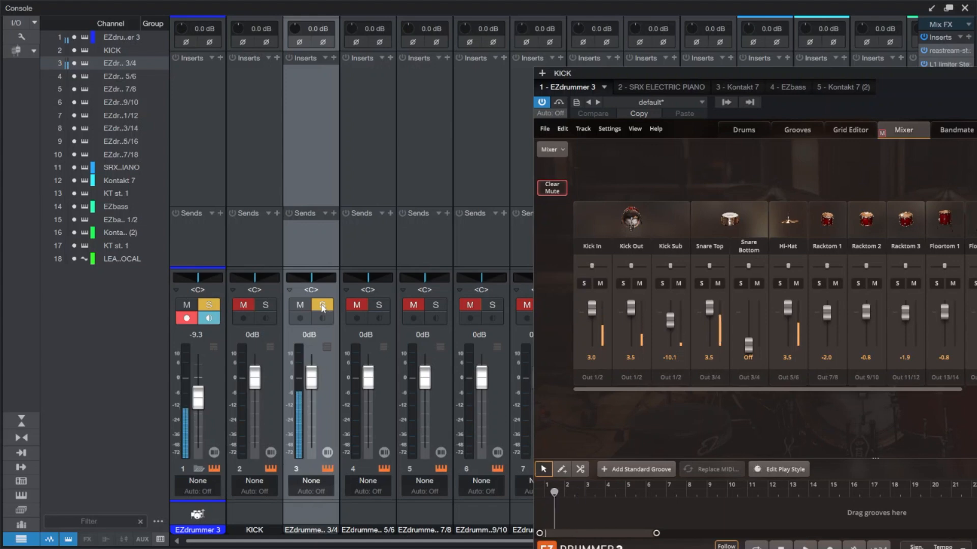
{"action": "left_click", "coordinate": [323, 306]}
Rename the EZdrummer 3 3/4 channel as SNARE and the 5/6 channel as HIHAT, keeping EZdrummer 3's mixer in view
{"action": "left_click_drag", "start_coordinate": [884, 72], "coordinate": [474, 6]}
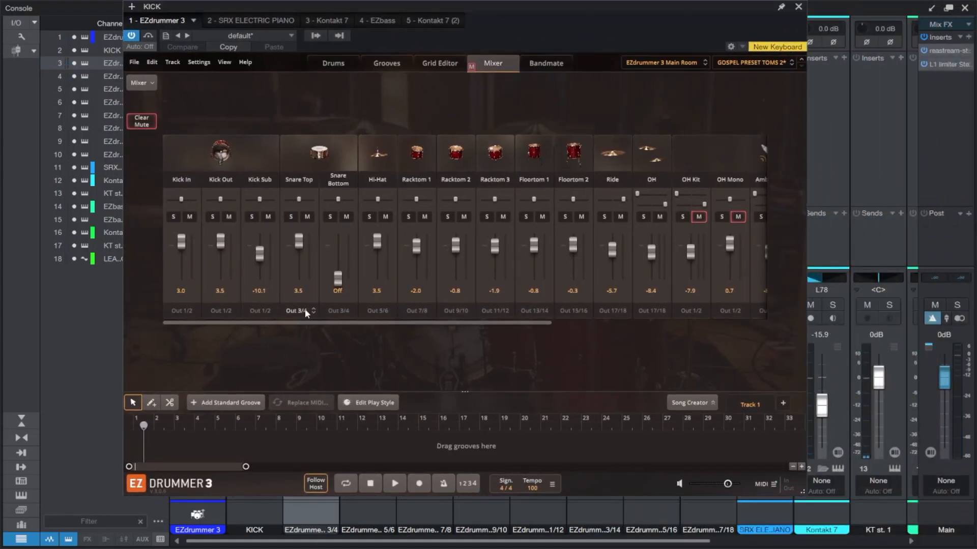
{"action": "double_click", "coordinate": [329, 530]}
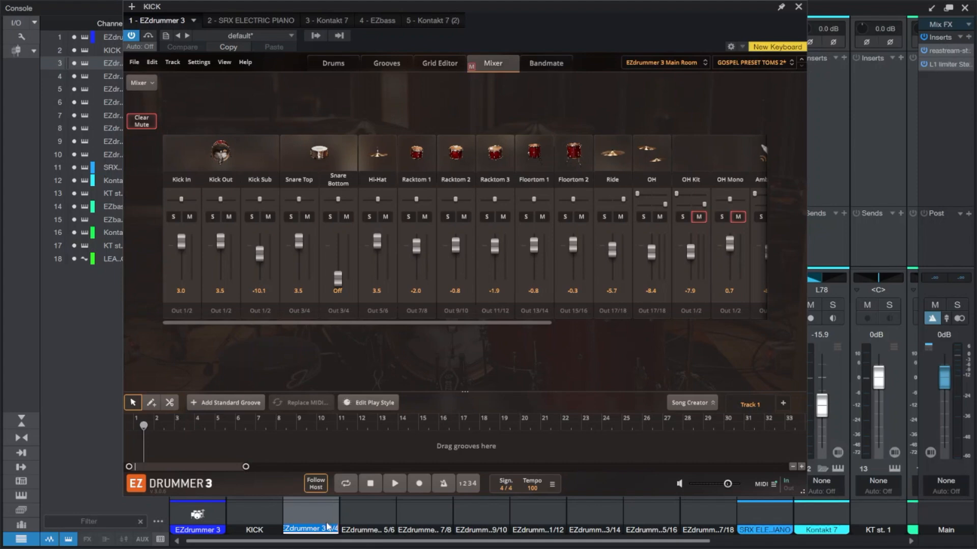
{"action": "type", "text": "SNAR"}
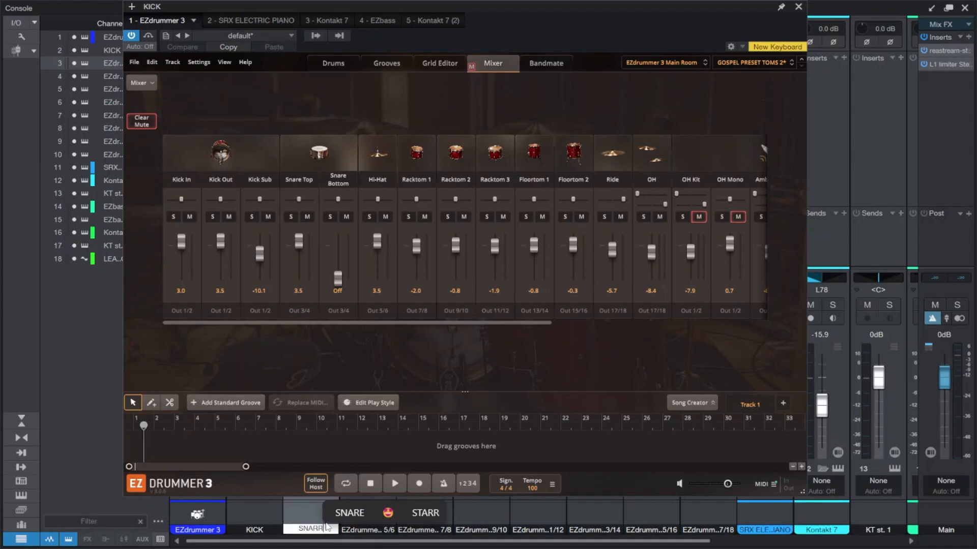
{"action": "type", "text": "E"}
{"action": "key", "text": "Tab"}
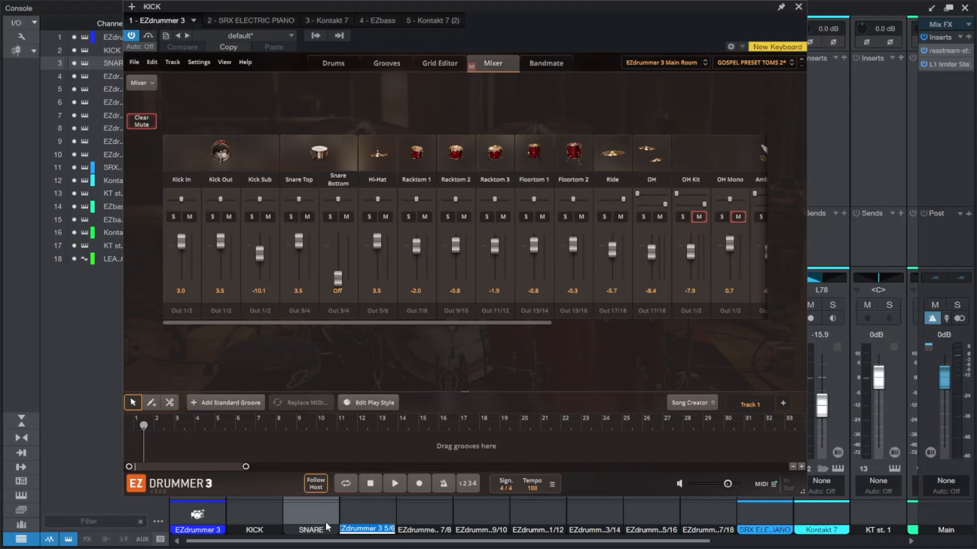
{"action": "type", "text": "HIHAT"}
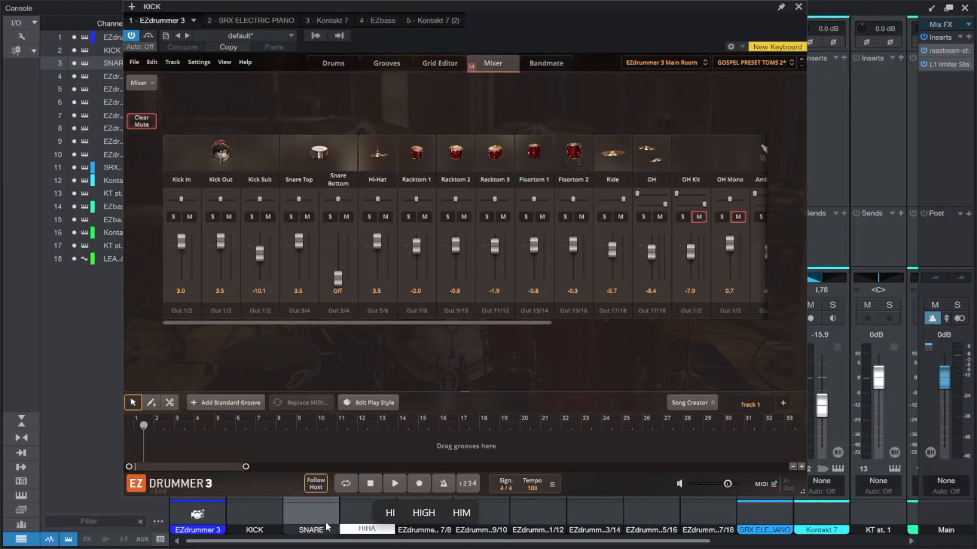
{"action": "key", "text": "Tab"}
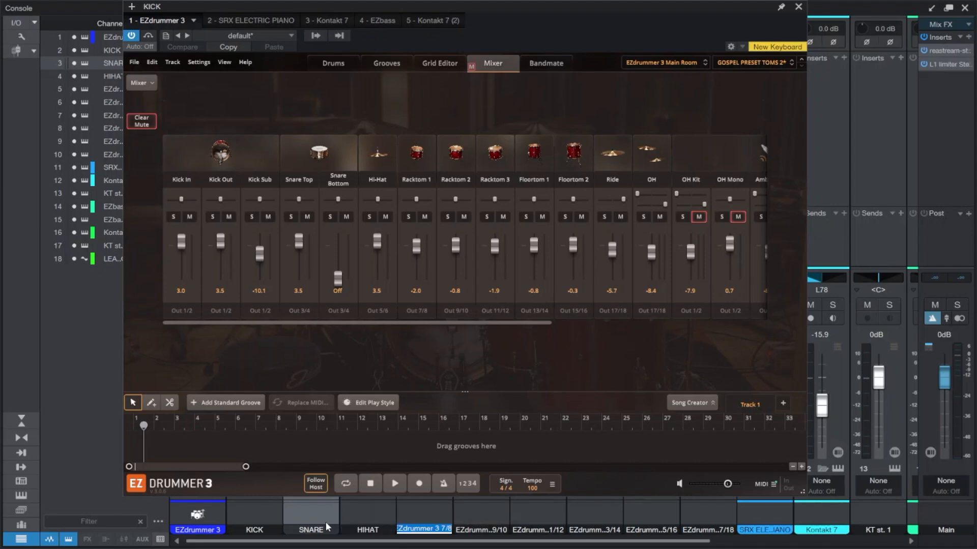
Rename the EZdrummer 3 7/8, 9/10 and 11/12 channels as T1, T2 and T3
{"action": "type", "text": "T1"}
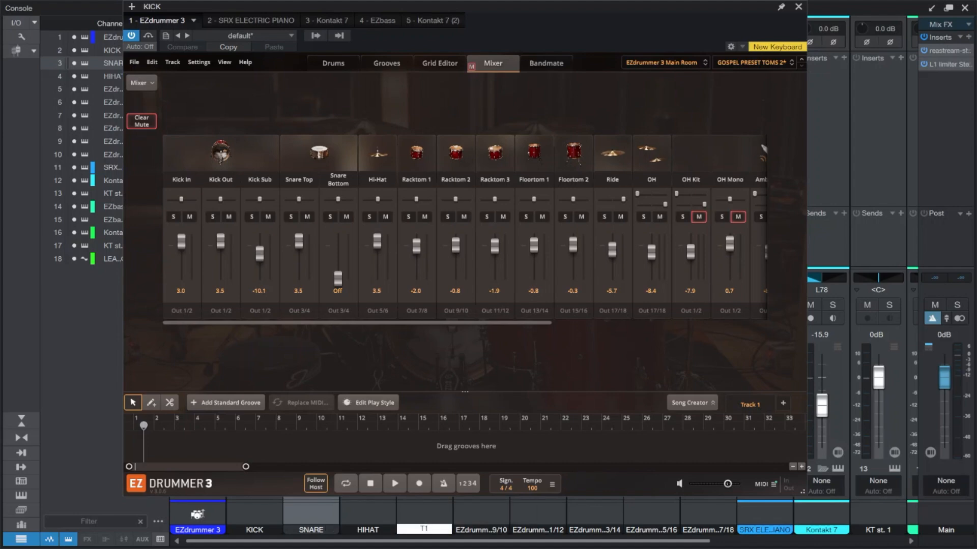
{"action": "key", "text": "Tab"}
{"action": "type", "text": "T2"}
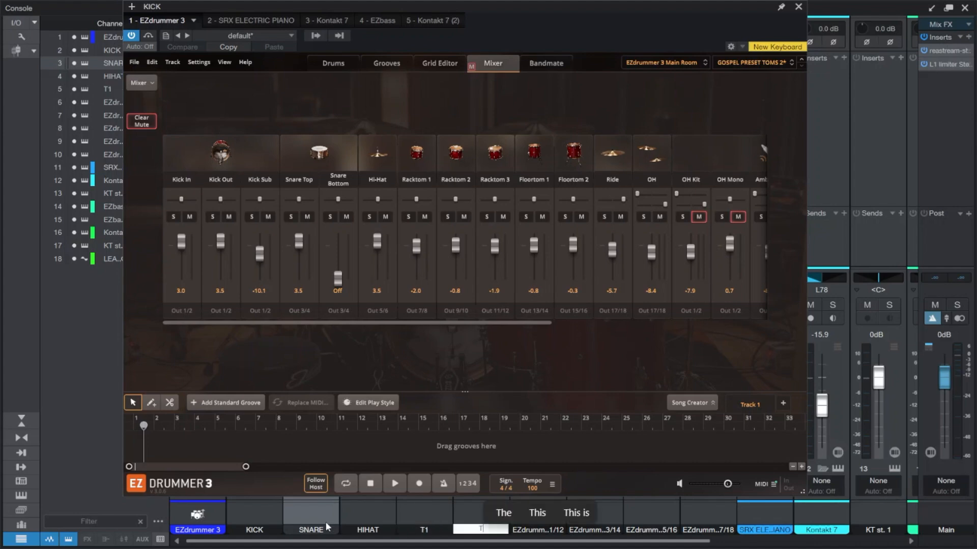
{"action": "key", "text": "Tab"}
{"action": "type", "text": "T3"}
{"action": "key", "text": "Tab"}
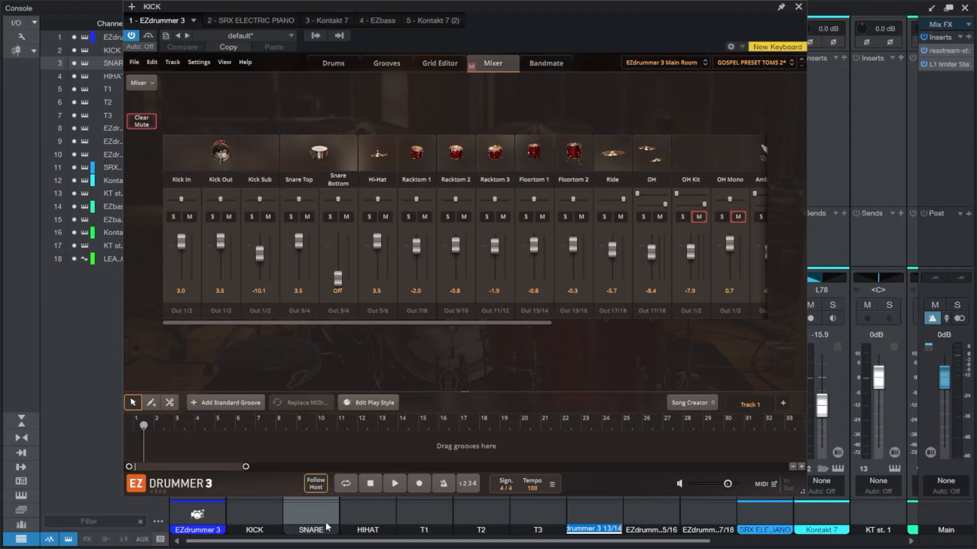
Rename the EZdrummer 3 13/14, 15/16 and 17/18 channels as FL TOM 1, FL TOM 2 and OH, and close the EZdrummer 3 window
{"action": "type", "text": "FL TOM 1"}
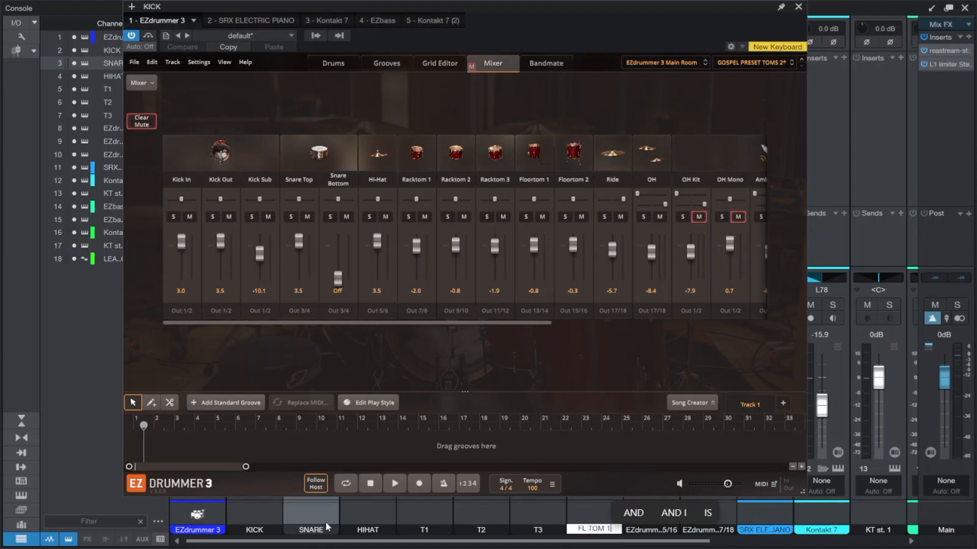
{"action": "key", "text": "Tab"}
{"action": "type", "text": "FL"}
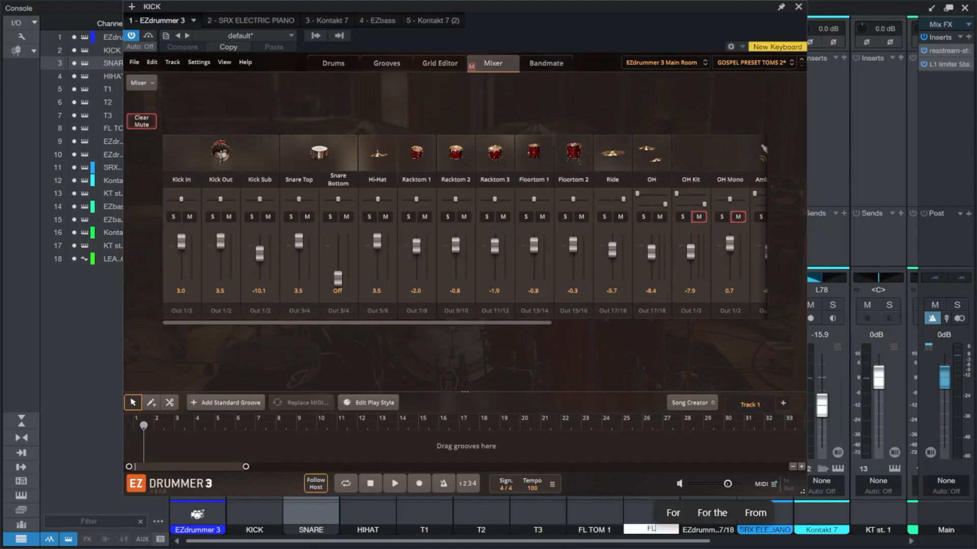
{"action": "type", "text": " TOM 2"}
{"action": "key", "text": "Tab"}
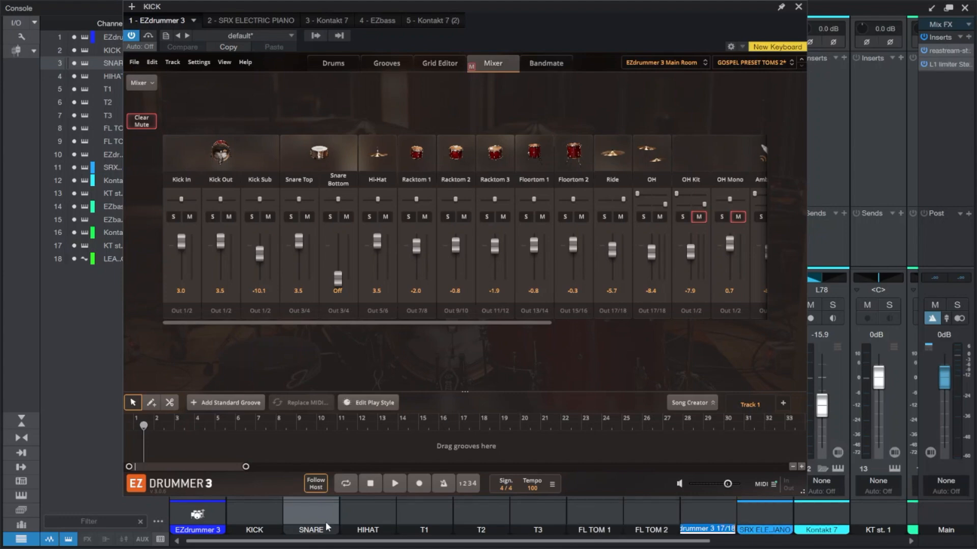
{"action": "type", "text": "OH"}
{"action": "key", "text": "Return"}
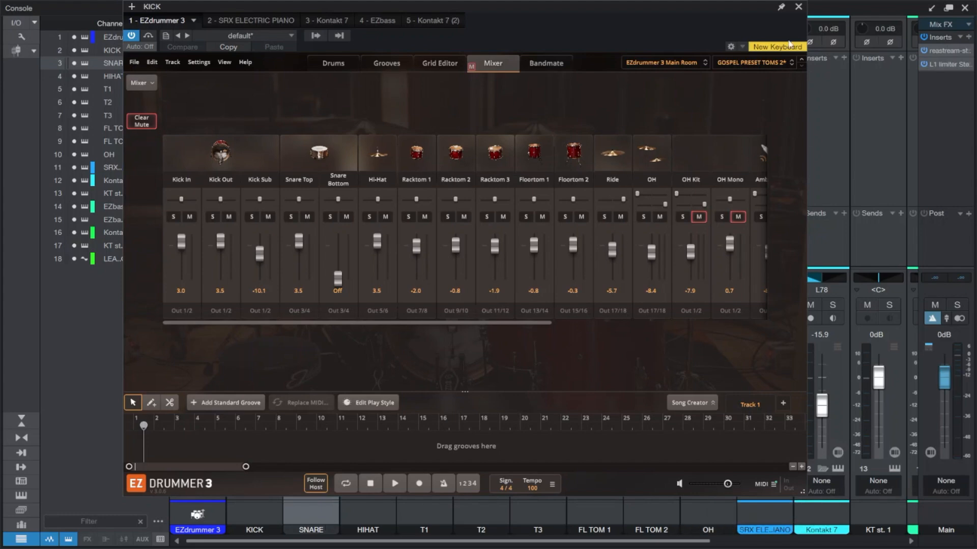
{"action": "left_click", "coordinate": [798, 6]}
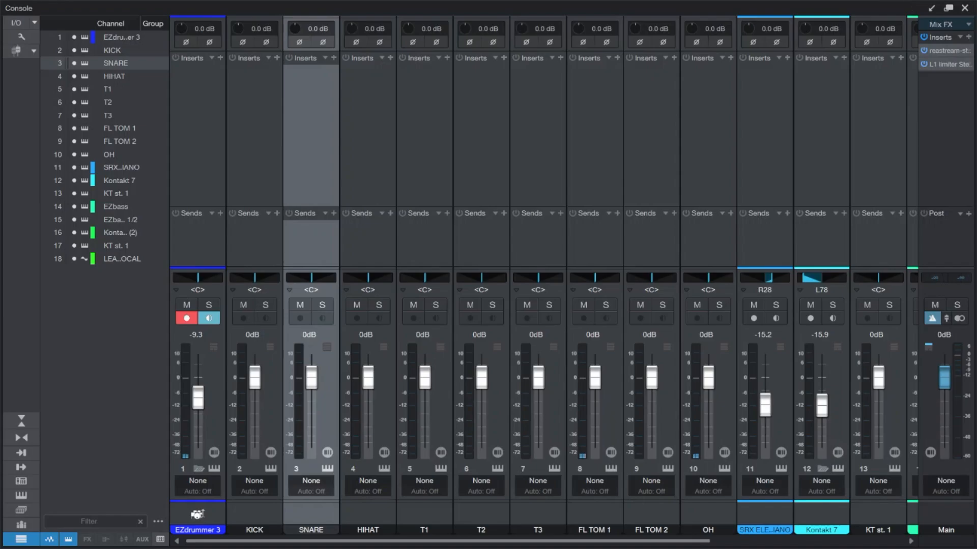
Leave the console to select the EZdrummer 3 track in the arrangement, and reopen the console
{"action": "left_click", "coordinate": [965, 7]}
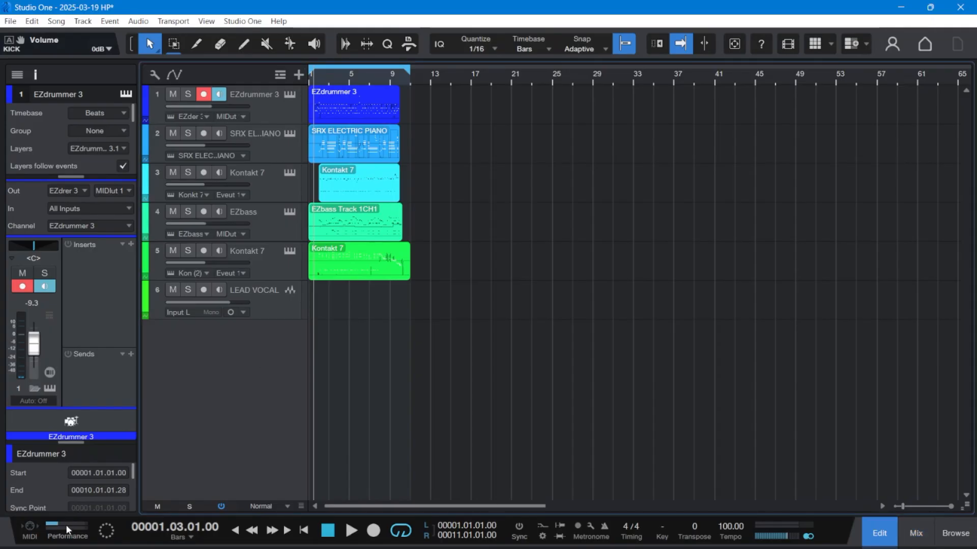
{"action": "left_click", "coordinate": [276, 112]}
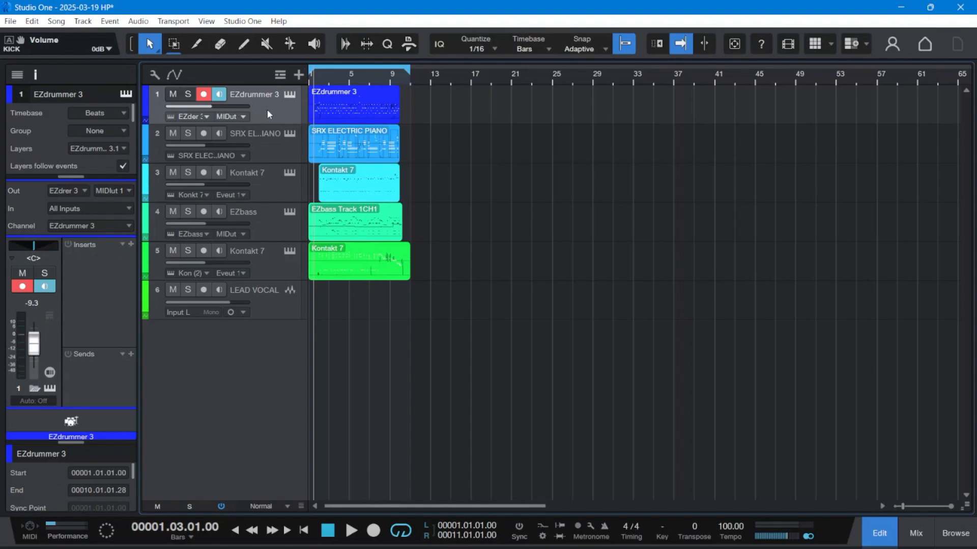
{"action": "key", "text": "F3"}
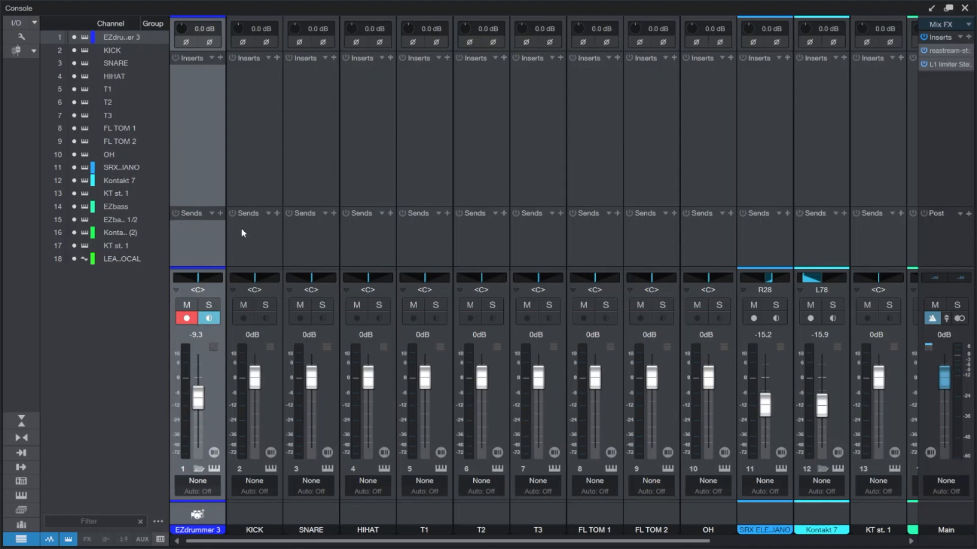
Play the song with EZdrummer 3 and all its output channels from KICK to OH soloed together
{"action": "left_click", "coordinate": [245, 257]}
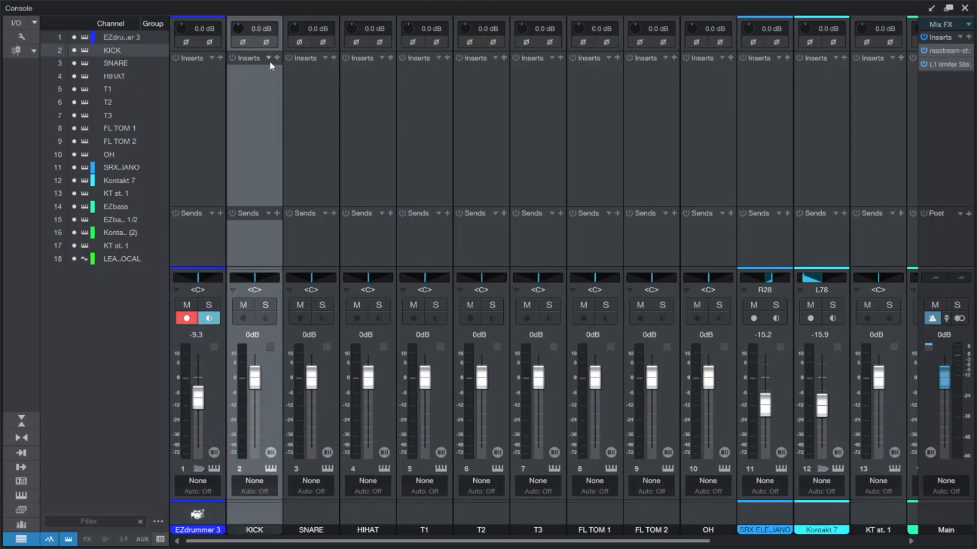
{"action": "left_click", "coordinate": [265, 306]}
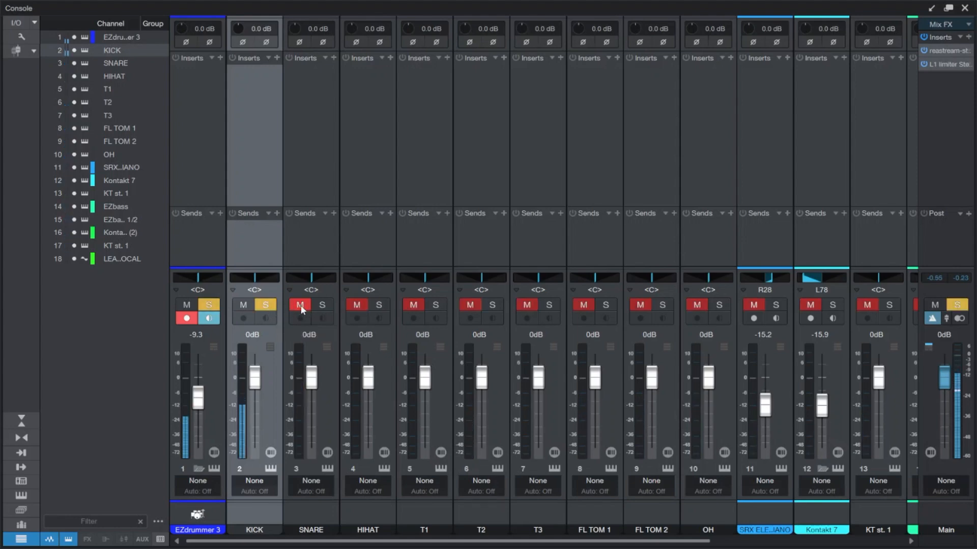
{"action": "left_click", "coordinate": [217, 305]}
{"action": "left_click", "coordinate": [218, 305]}
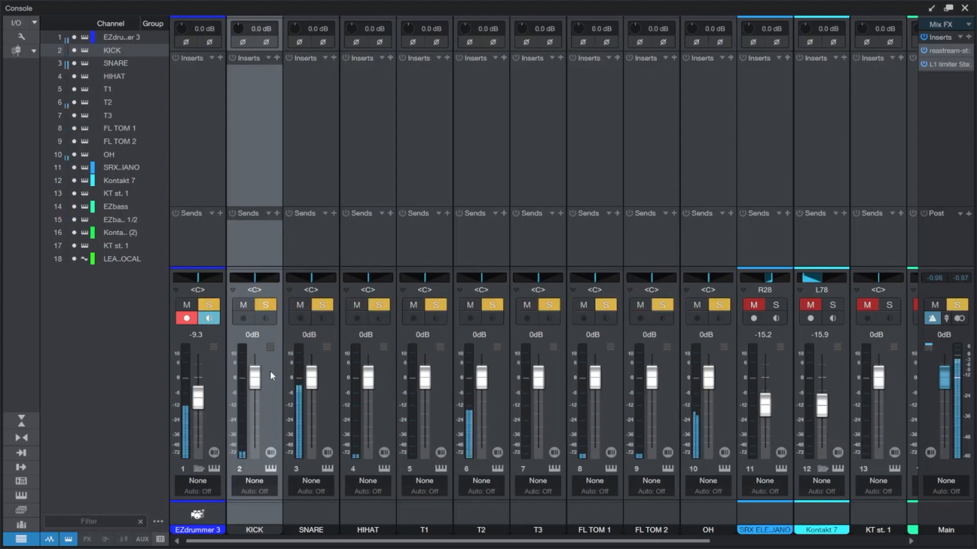
Lower the KICK to OH channel faders together to -11.7 dB and set the EZdrummer 3 fader to -9.9 dB
{"action": "left_click", "coordinate": [706, 249], "text": "shift"}
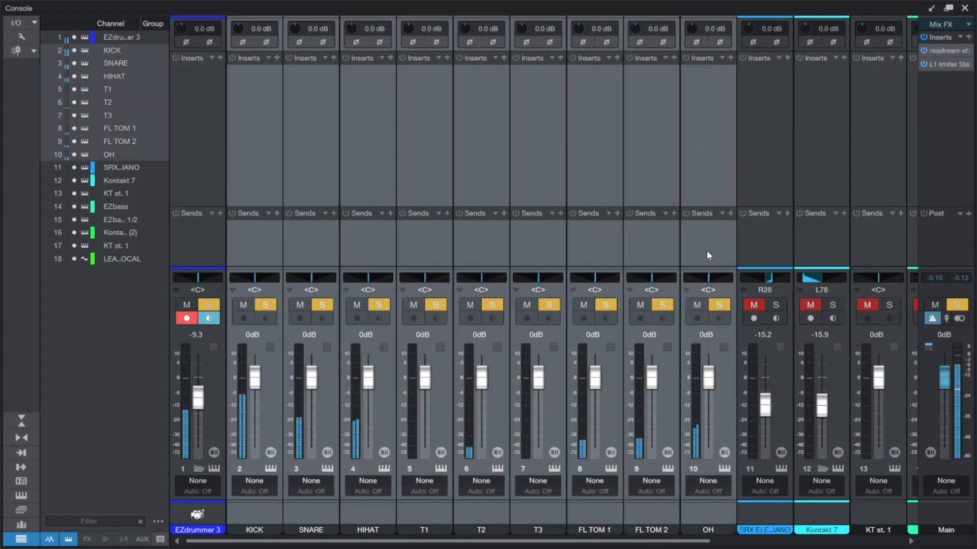
{"action": "left_click_drag", "start_coordinate": [708, 377], "coordinate": [710, 407]}
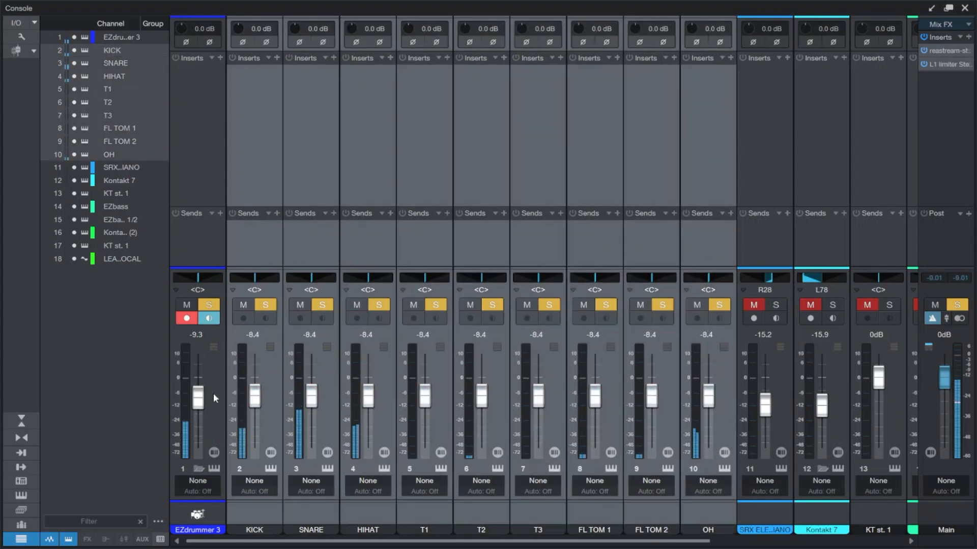
{"action": "left_click", "coordinate": [199, 397], "text": "ctrl"}
{"action": "left_click_drag", "start_coordinate": [255, 397], "coordinate": [256, 409]}
{"action": "left_click_drag", "start_coordinate": [198, 378], "coordinate": [198, 400]}
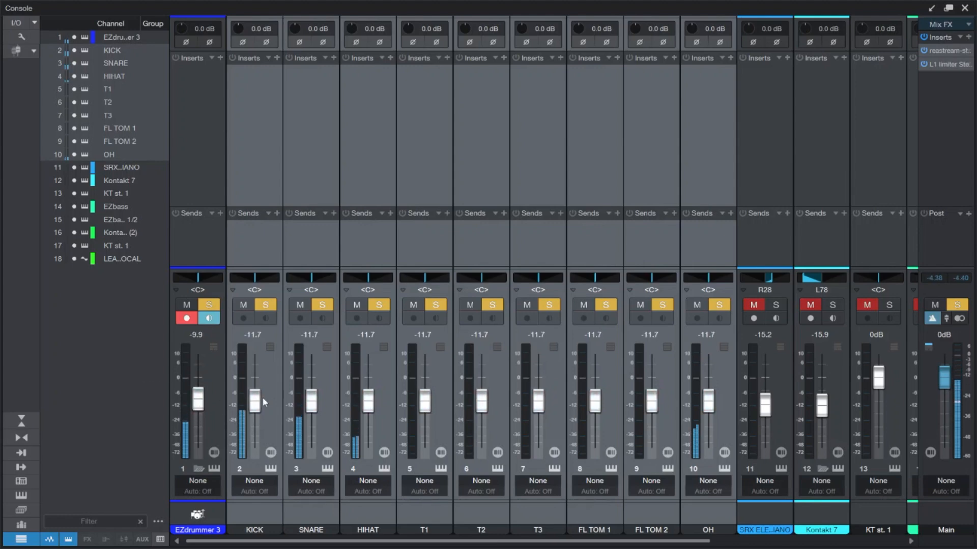
Insert the bx_console SSL 4000 G plug-in on the KICK channel and position its window so all its controls fit on screen
{"action": "left_click", "coordinate": [246, 192]}
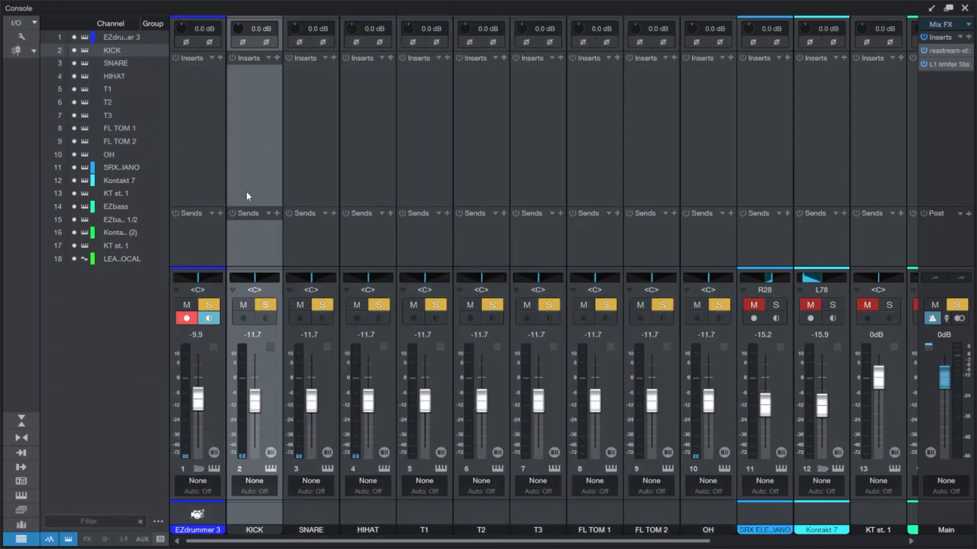
{"action": "left_click", "coordinate": [275, 58]}
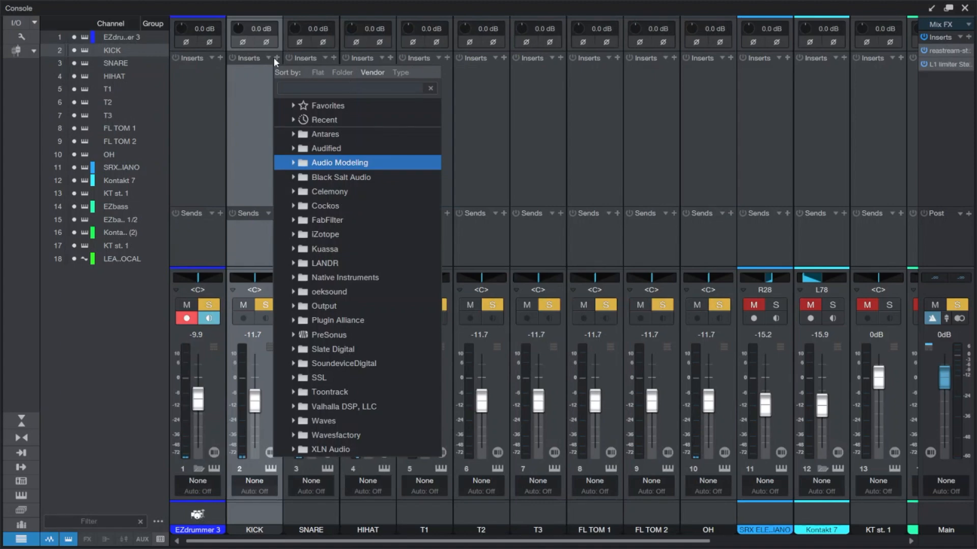
{"action": "type", "text": "SSL"}
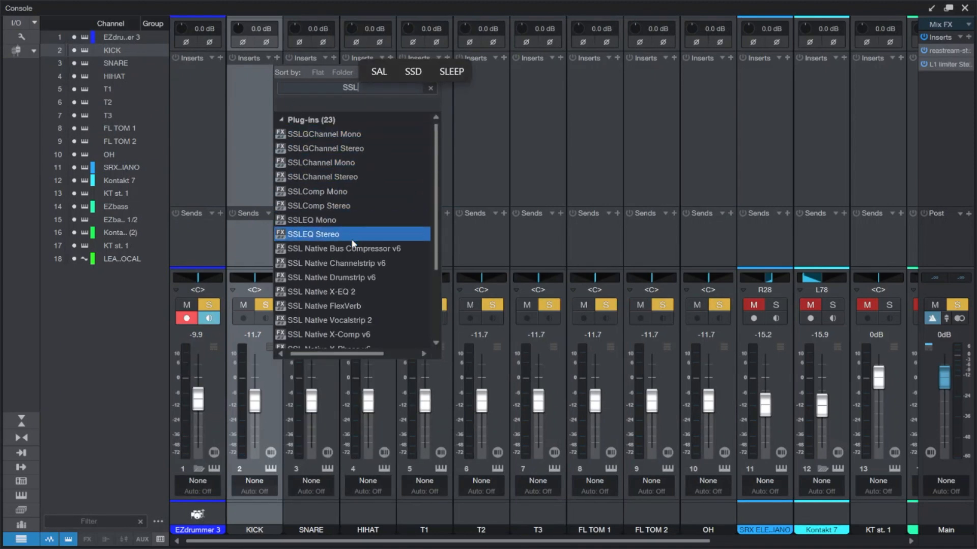
{"action": "scroll", "coordinate": [352, 251], "scroll_direction": "down", "scroll_amount": 3}
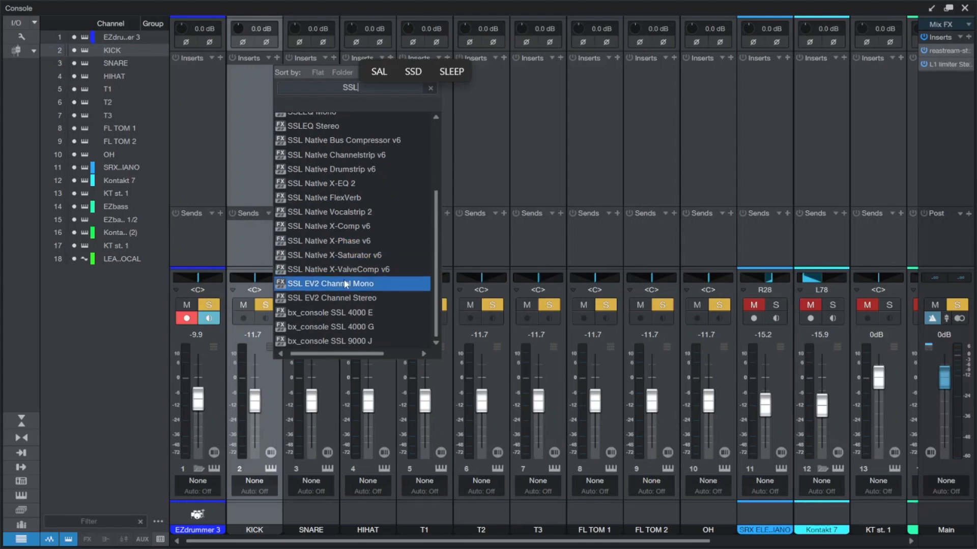
{"action": "left_click", "coordinate": [351, 327]}
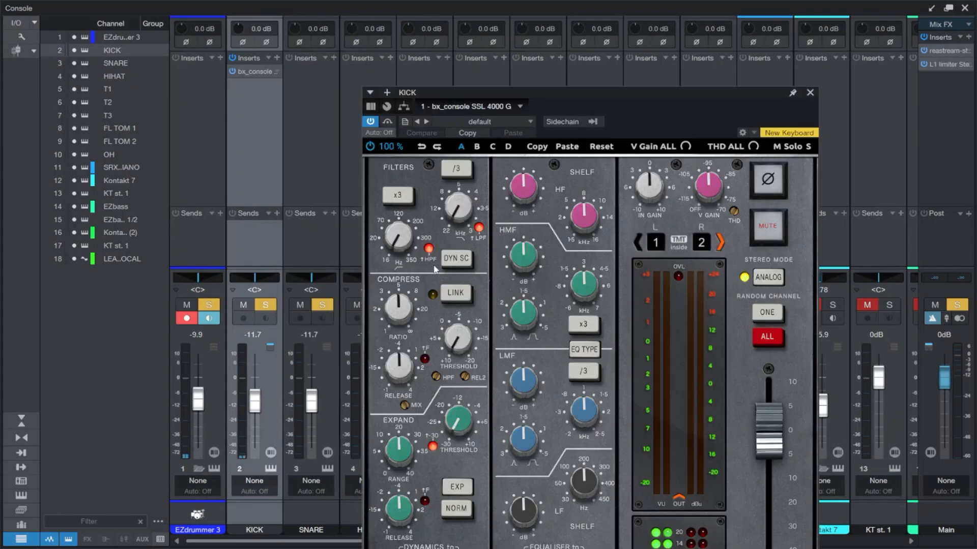
{"action": "left_click_drag", "start_coordinate": [582, 93], "coordinate": [541, 24]}
{"action": "left_click", "coordinate": [357, 503]}
{"action": "left_click", "coordinate": [388, 503]}
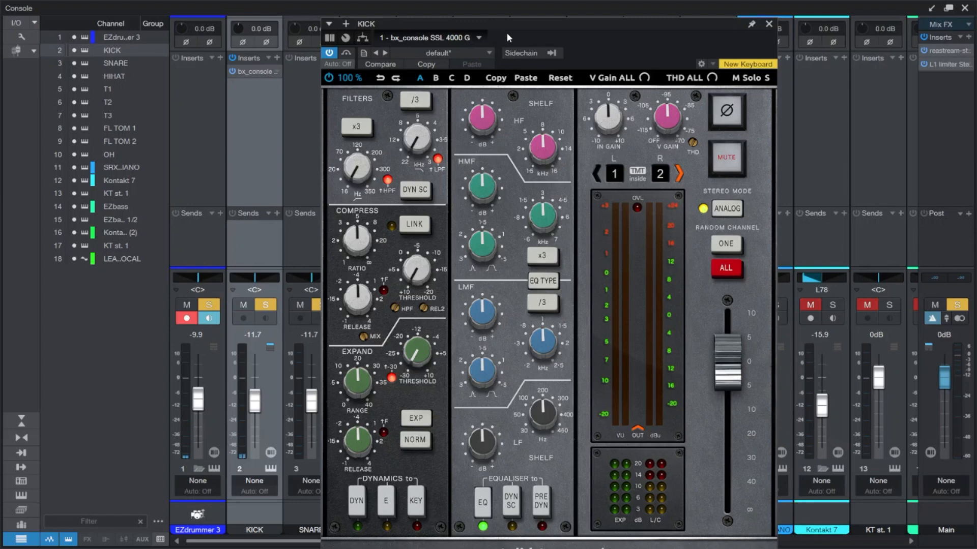
{"action": "left_click_drag", "start_coordinate": [506, 35], "coordinate": [498, 28]}
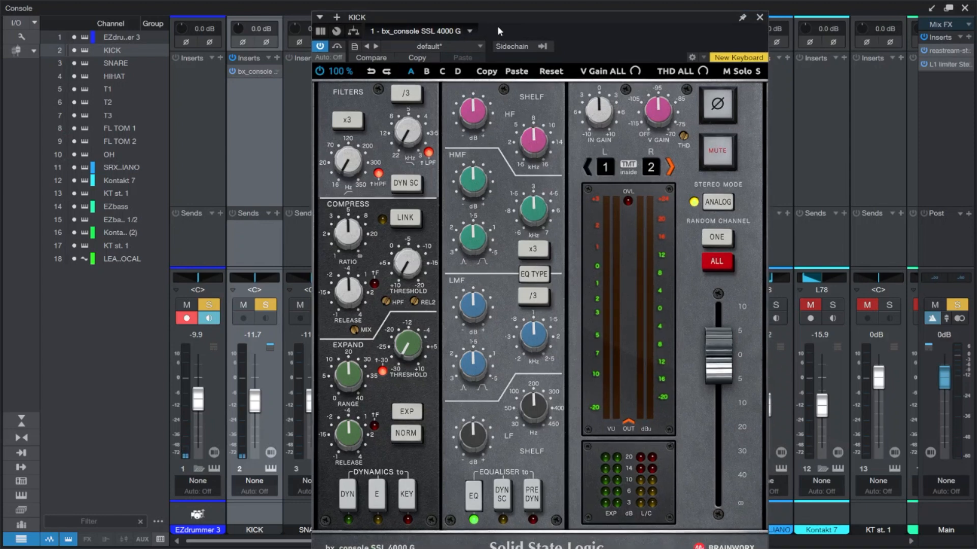
{"action": "left_click_drag", "start_coordinate": [498, 26], "coordinate": [491, 15]}
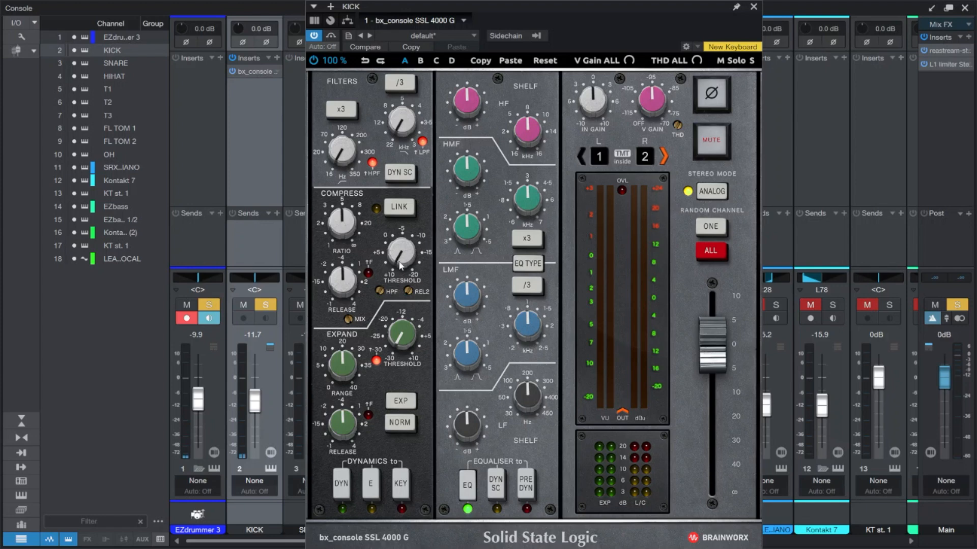
During playback, engage the KICK plug-in's dynamics in gate mode, with the expander's -30 option off and the compressor threshold around -10
{"action": "key", "text": "space"}
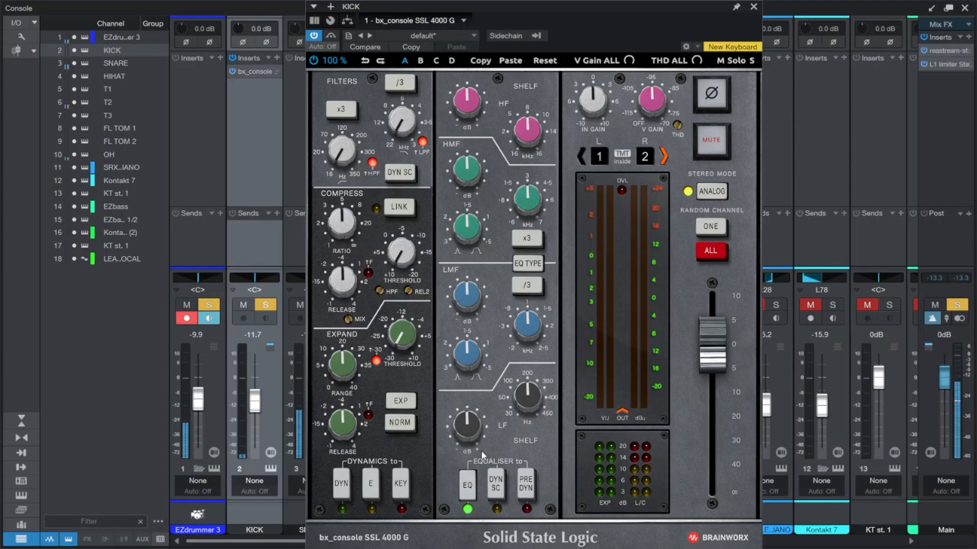
{"action": "left_click", "coordinate": [376, 360]}
{"action": "left_click_drag", "start_coordinate": [400, 250], "coordinate": [396, 244]}
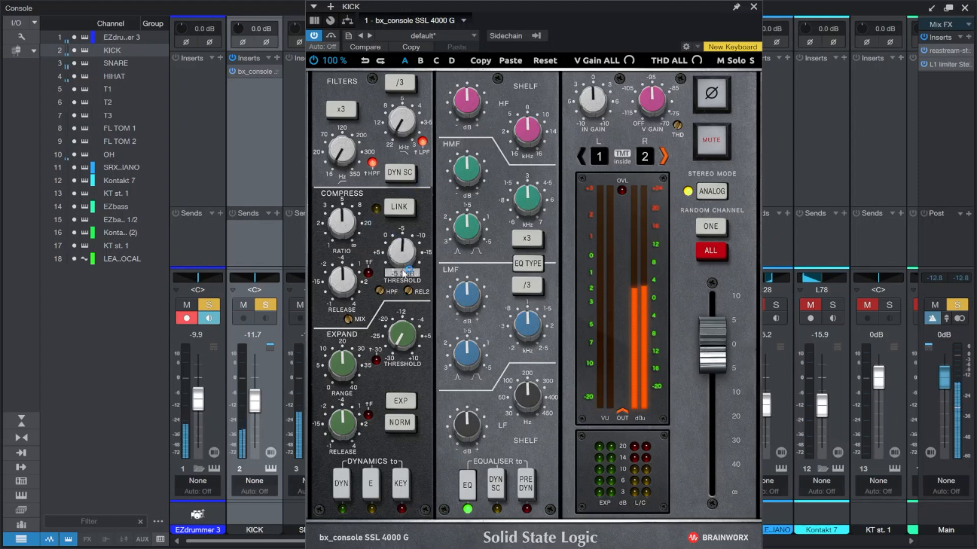
{"action": "left_click", "coordinate": [343, 486]}
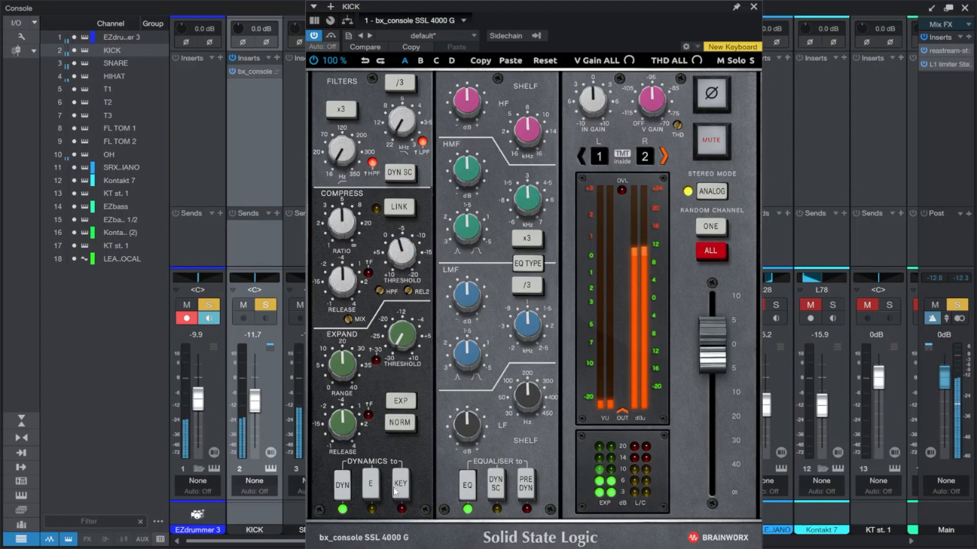
{"action": "left_click", "coordinate": [345, 491]}
{"action": "left_click", "coordinate": [346, 490]}
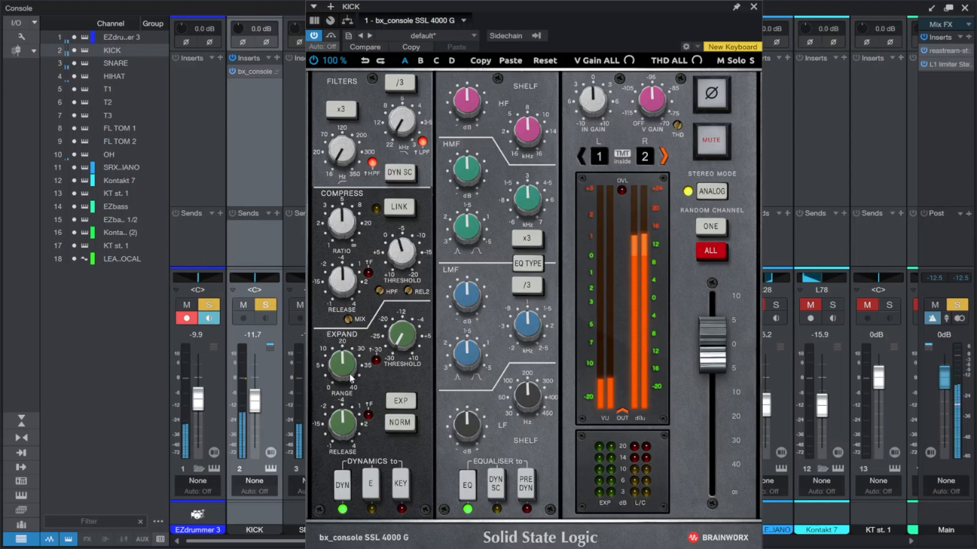
{"action": "left_click", "coordinate": [398, 402]}
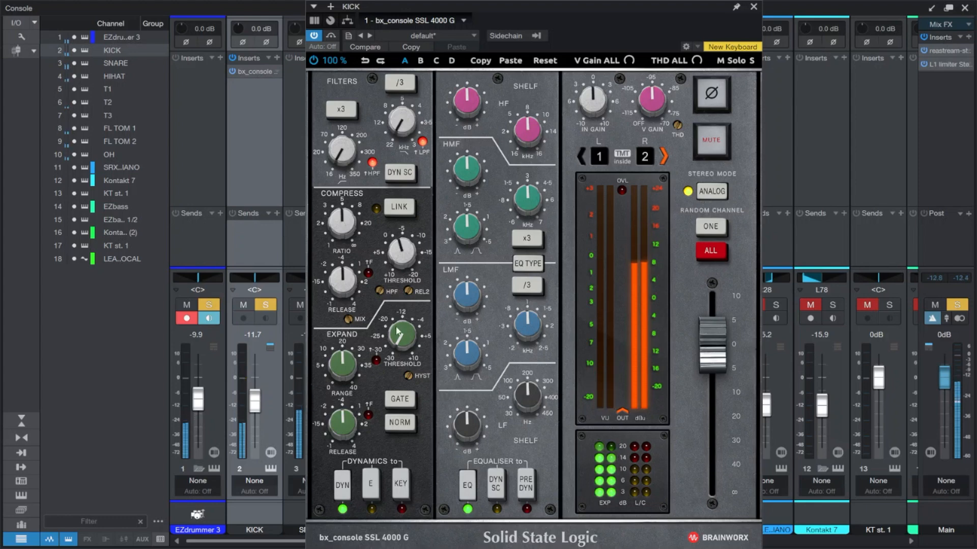
{"action": "left_click_drag", "start_coordinate": [407, 254], "coordinate": [410, 246]}
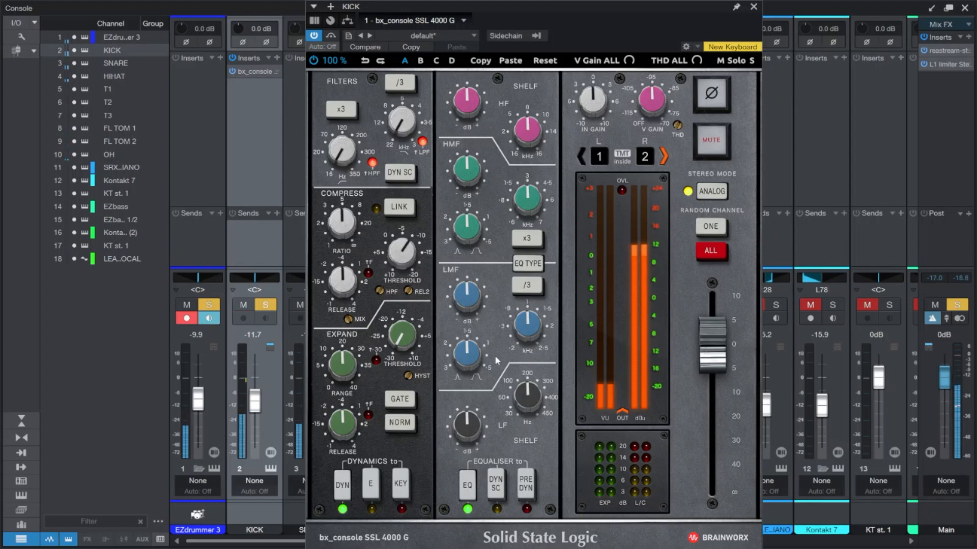
Shape the KICK EQ with an LMF cut at its lowest frequency and an LF boost of about 9.9 dB near 50 Hz
{"action": "left_click_drag", "start_coordinate": [524, 328], "coordinate": [494, 456]}
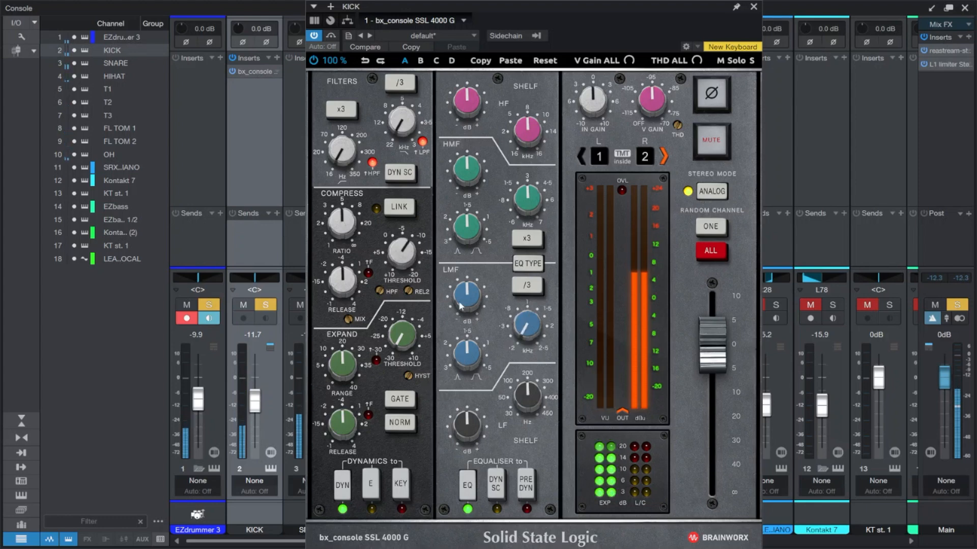
{"action": "left_click_drag", "start_coordinate": [467, 298], "coordinate": [465, 328]}
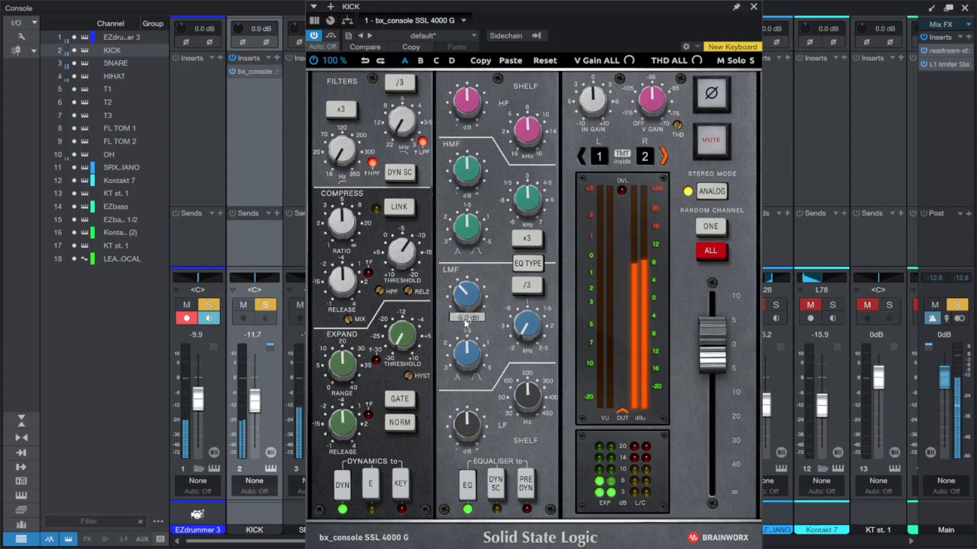
{"action": "left_click_drag", "start_coordinate": [527, 396], "coordinate": [529, 440]}
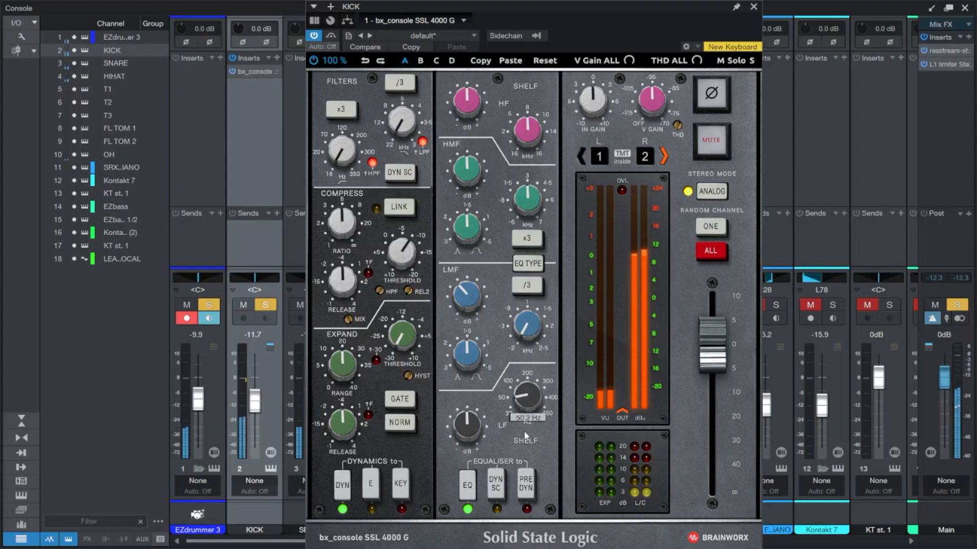
{"action": "left_click_drag", "start_coordinate": [473, 427], "coordinate": [468, 392]}
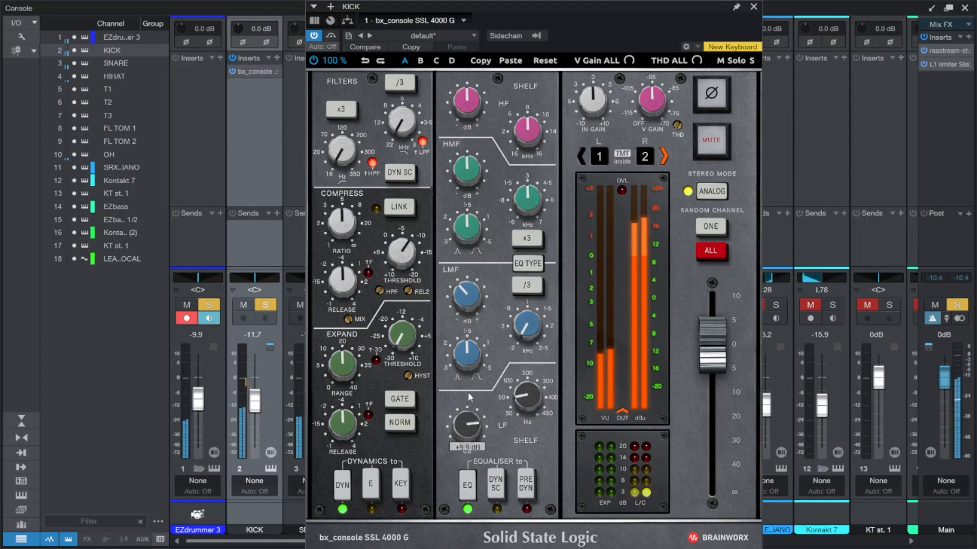
{"action": "left_click_drag", "start_coordinate": [467, 297], "coordinate": [469, 325]}
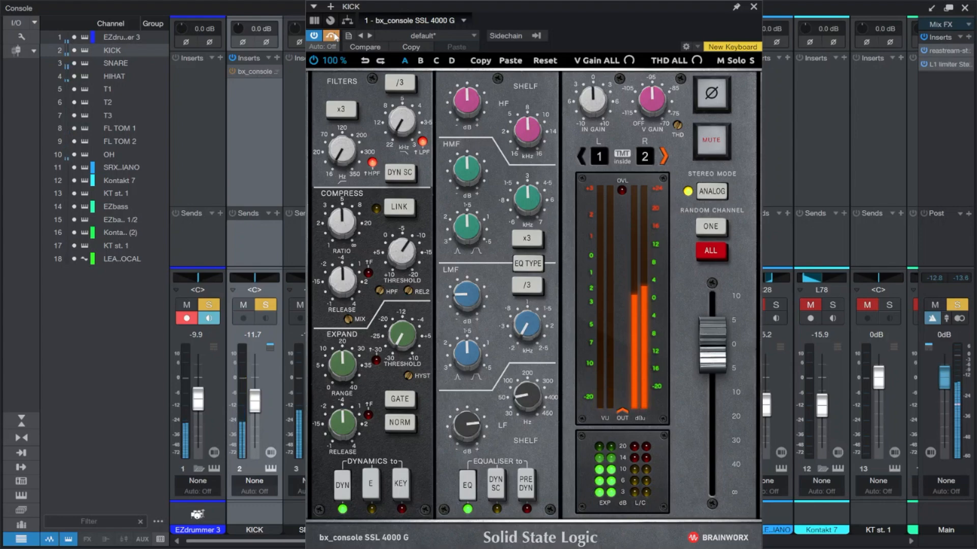
Move the KICK plug-in window out of the way to uncover the drum channels in the console
{"action": "left_click_drag", "start_coordinate": [467, 10], "coordinate": [709, 56]}
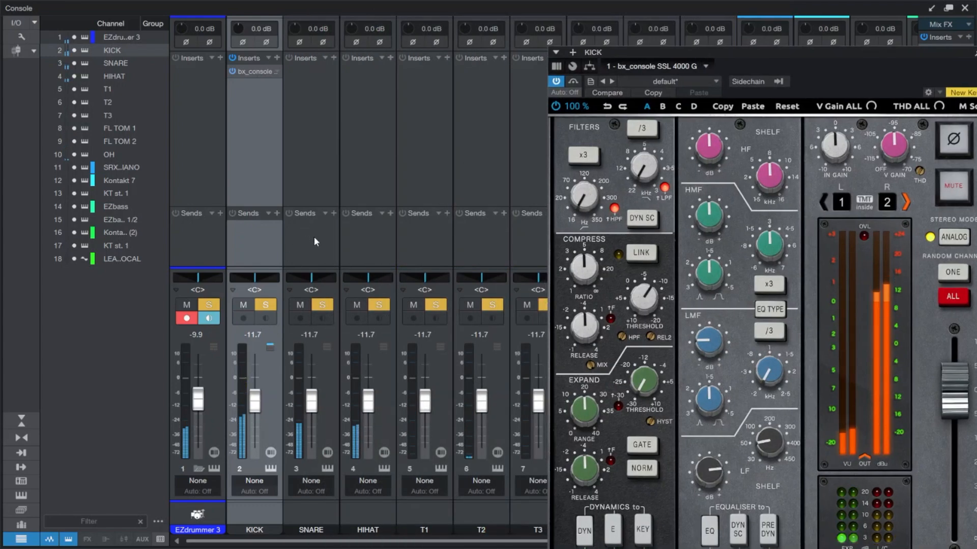
{"action": "left_click_drag", "start_coordinate": [752, 50], "coordinate": [976, 51]}
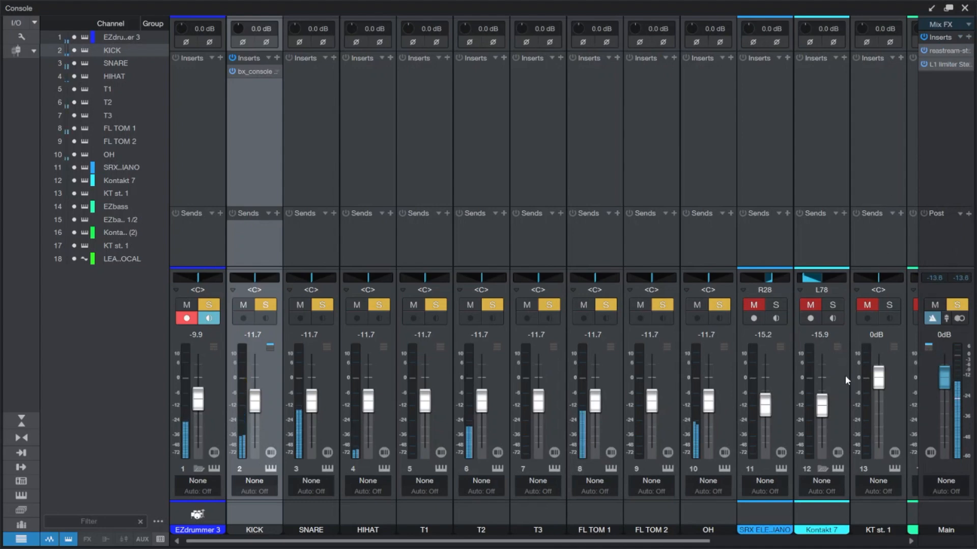
Solo the SRX piano and EZbass 1/2 channels and lower their faders to about -32.2 dB and -20.7 dB
{"action": "left_click", "coordinate": [750, 304]}
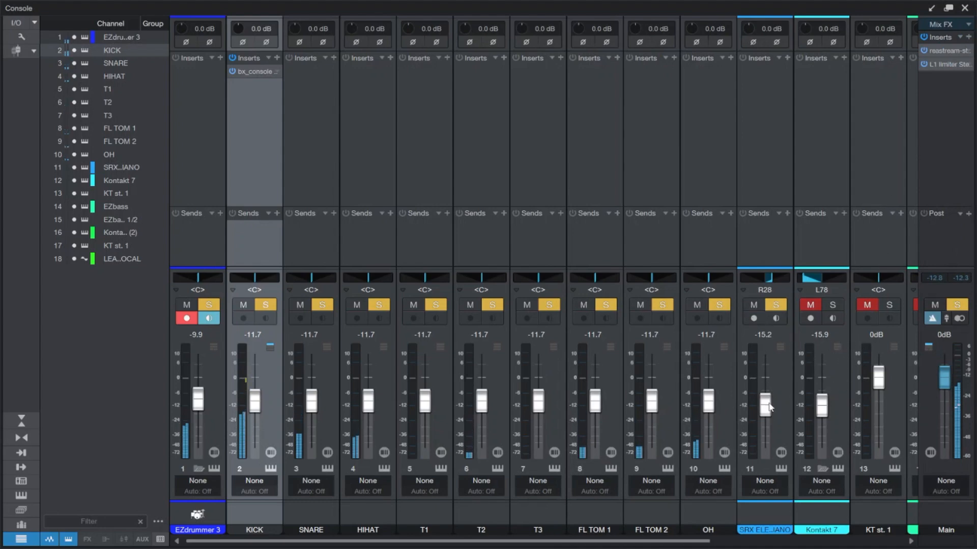
{"action": "left_click_drag", "start_coordinate": [769, 405], "coordinate": [766, 421]}
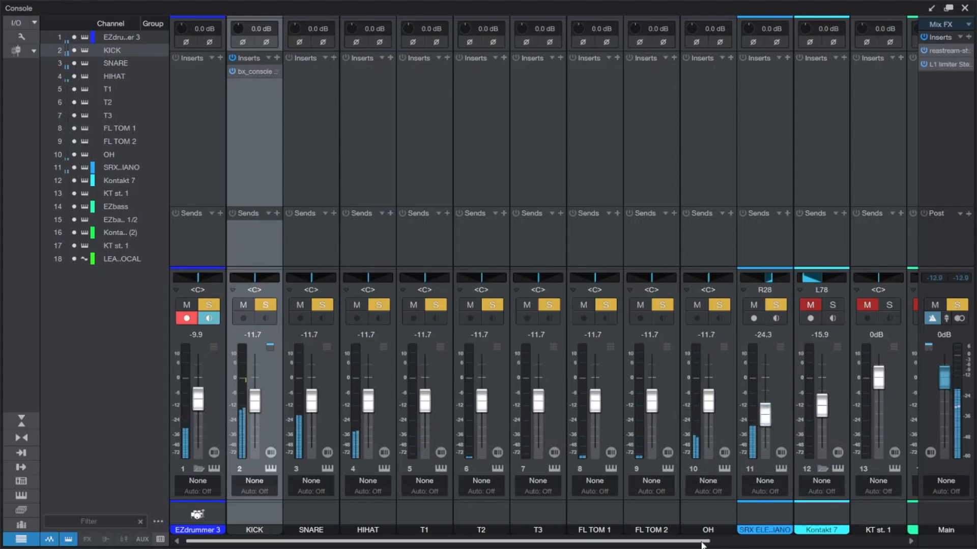
{"action": "scroll", "coordinate": [702, 545], "scroll_direction": "right", "scroll_amount": 6}
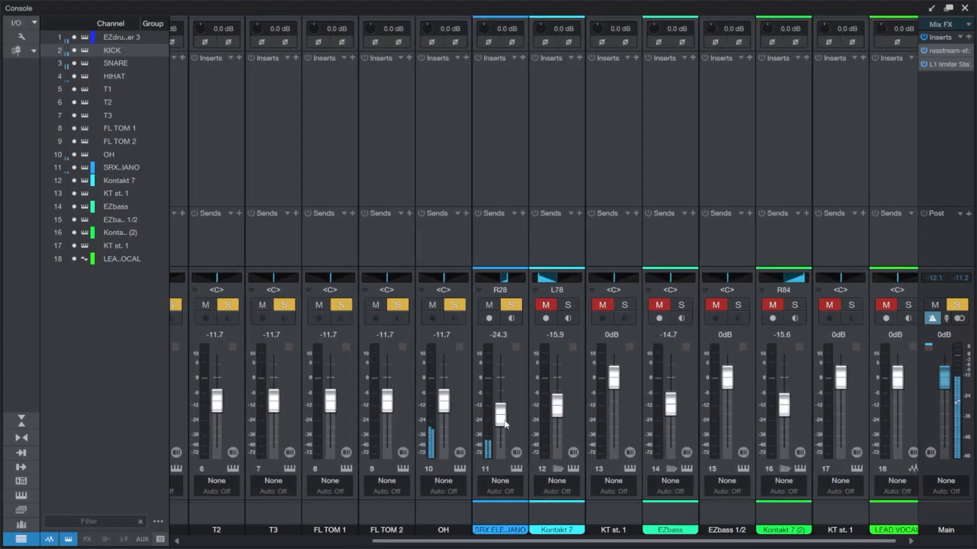
{"action": "left_click", "coordinate": [724, 308]}
{"action": "left_click_drag", "start_coordinate": [726, 376], "coordinate": [731, 414]}
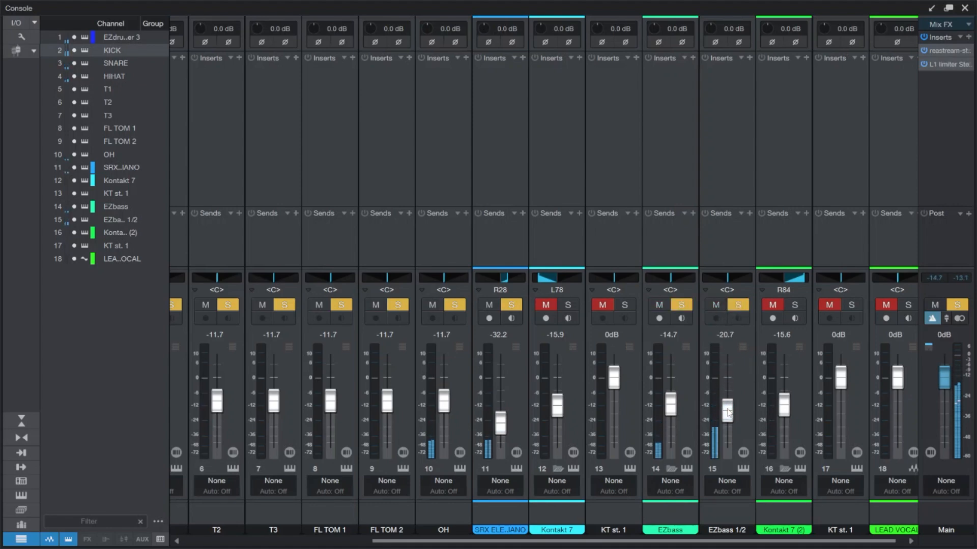
Bring the KICK plug-in window back into view, boost its HMF band at a higher frequency and adjust the HF shelf gain
{"action": "left_click_drag", "start_coordinate": [974, 51], "coordinate": [485, 41]}
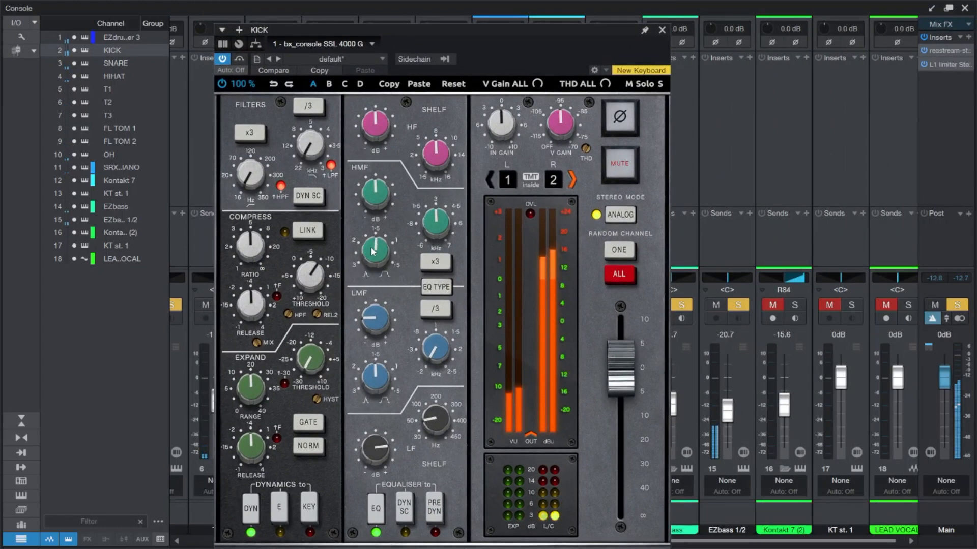
{"action": "left_click_drag", "start_coordinate": [375, 215], "coordinate": [380, 205]}
{"action": "left_click_drag", "start_coordinate": [435, 223], "coordinate": [433, 199]}
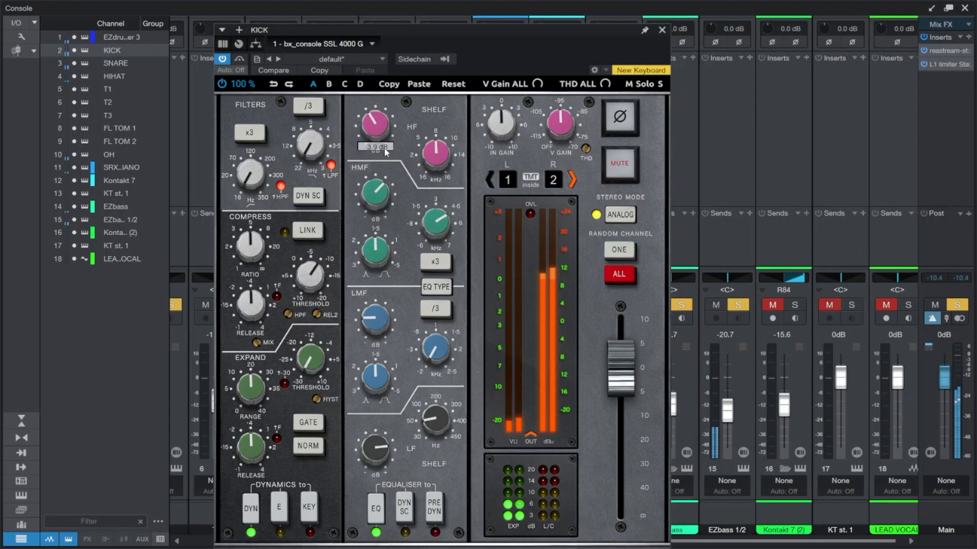
{"action": "left_click_drag", "start_coordinate": [384, 148], "coordinate": [386, 157]}
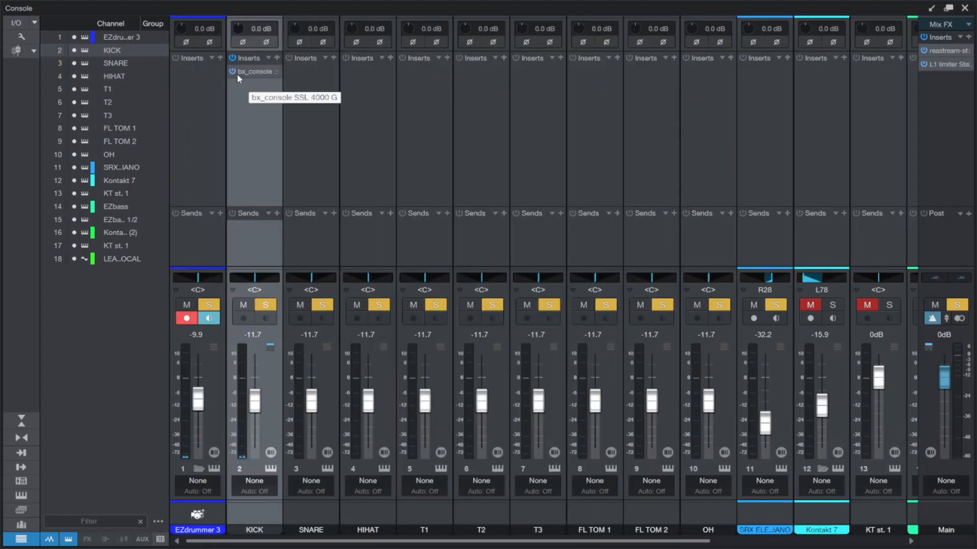
During playback, bypass and re-enable the KICK channel's bx_console insert to compare the processed and unprocessed sound
{"action": "left_click", "coordinate": [237, 75]}
{"action": "key", "text": "space"}
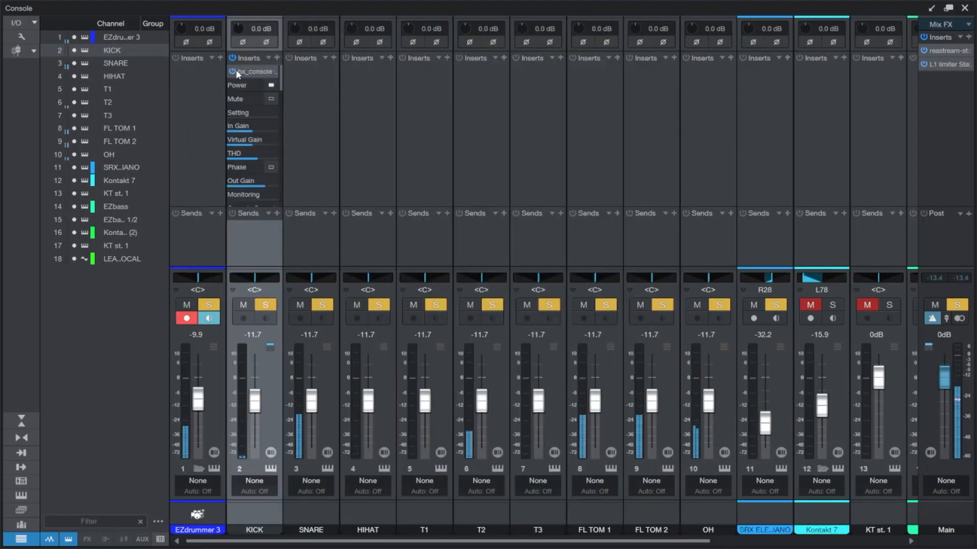
{"action": "left_click", "coordinate": [233, 71]}
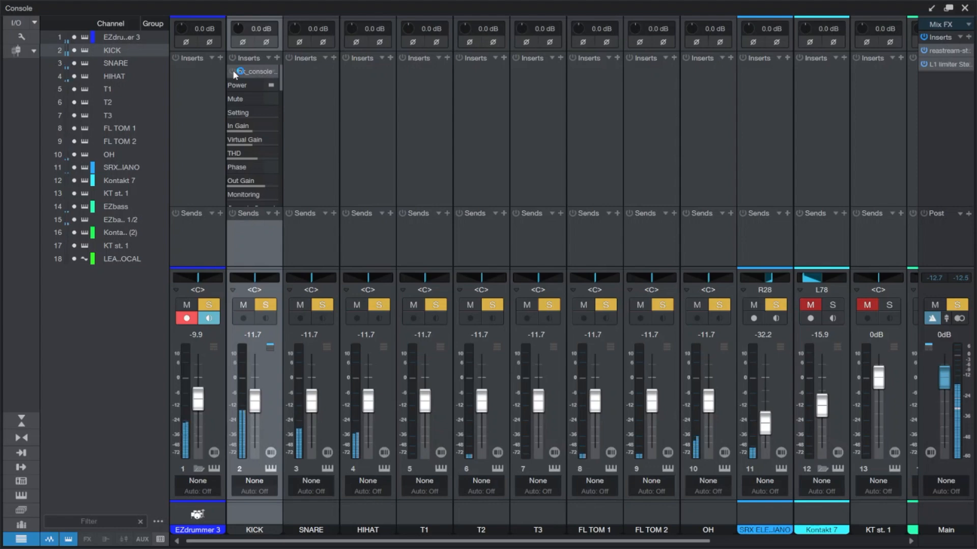
{"action": "left_click", "coordinate": [234, 72]}
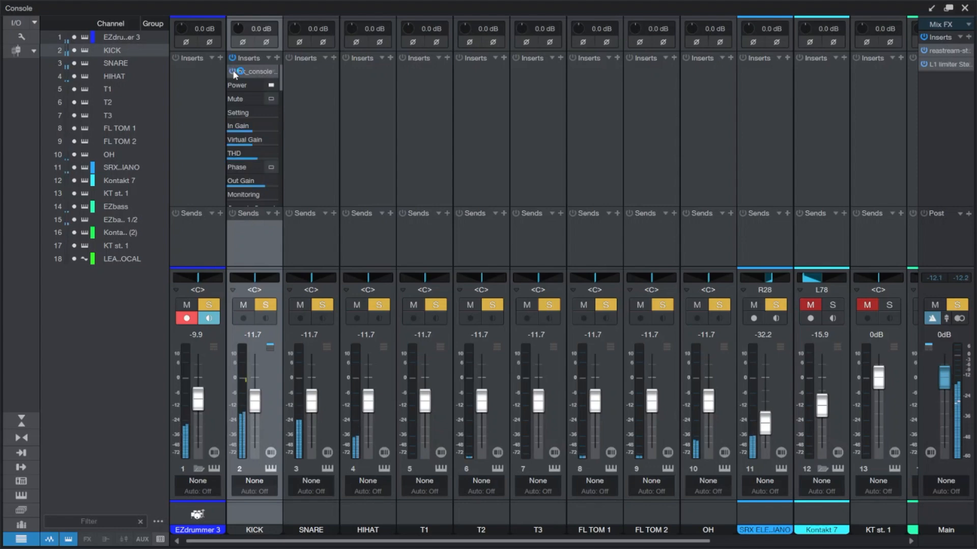